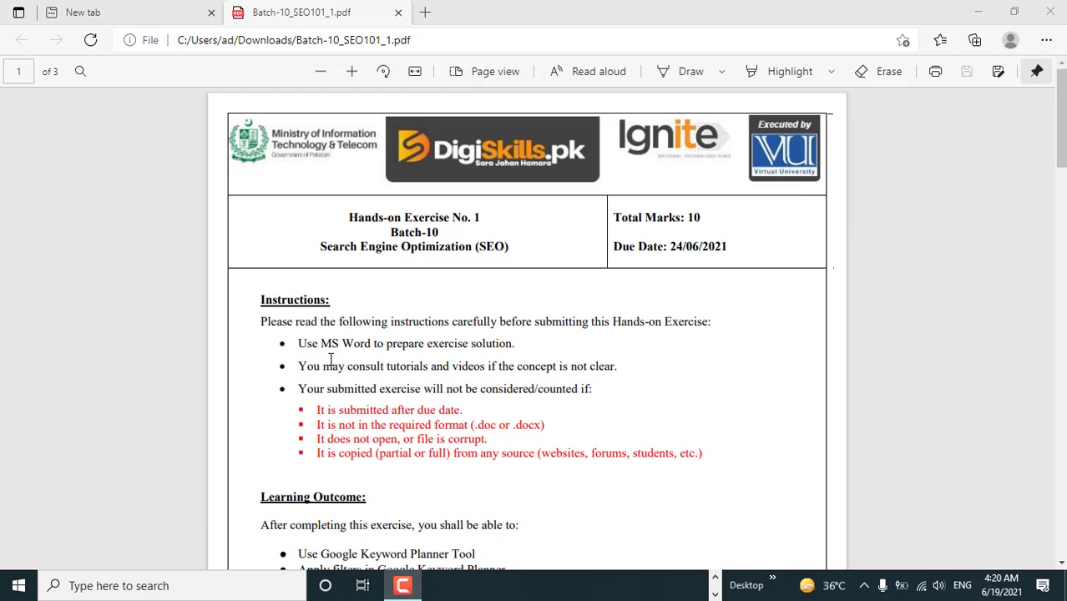
# Step: Open the Google Ads site linked in Task 1 of the exercise PDF and start into the Ads account
pyautogui.scroll(-3, 327, 365)
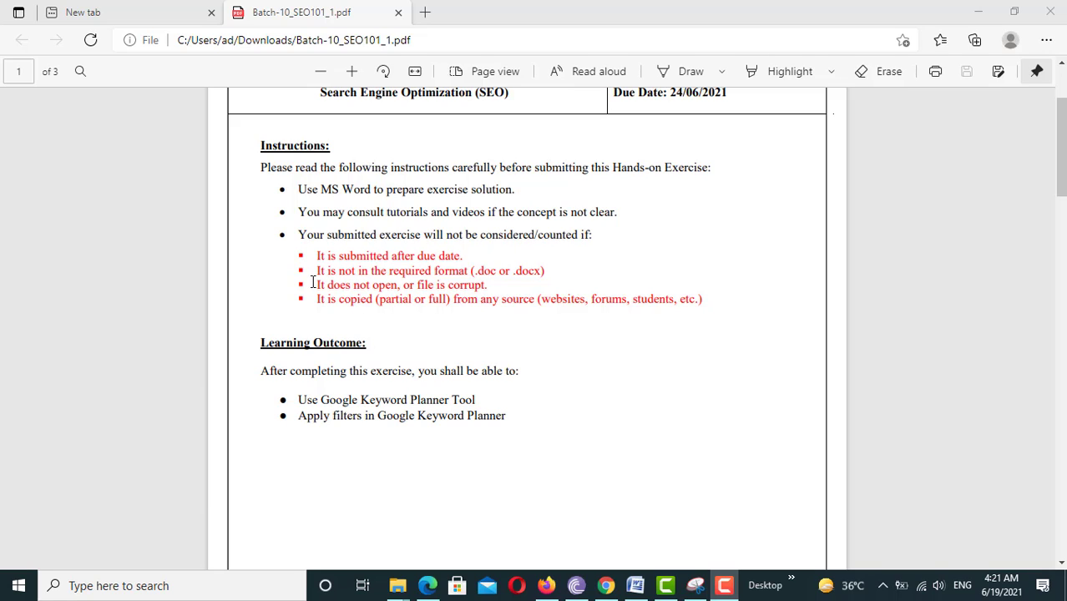
pyautogui.scroll(-2, 312, 284)
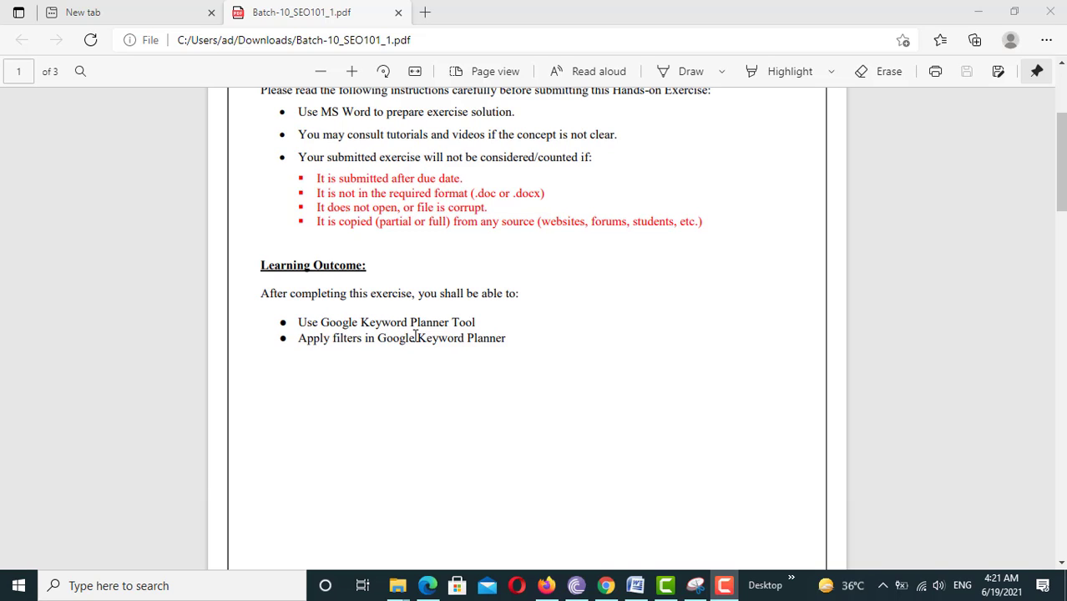
pyautogui.scroll(-7, 384, 349)
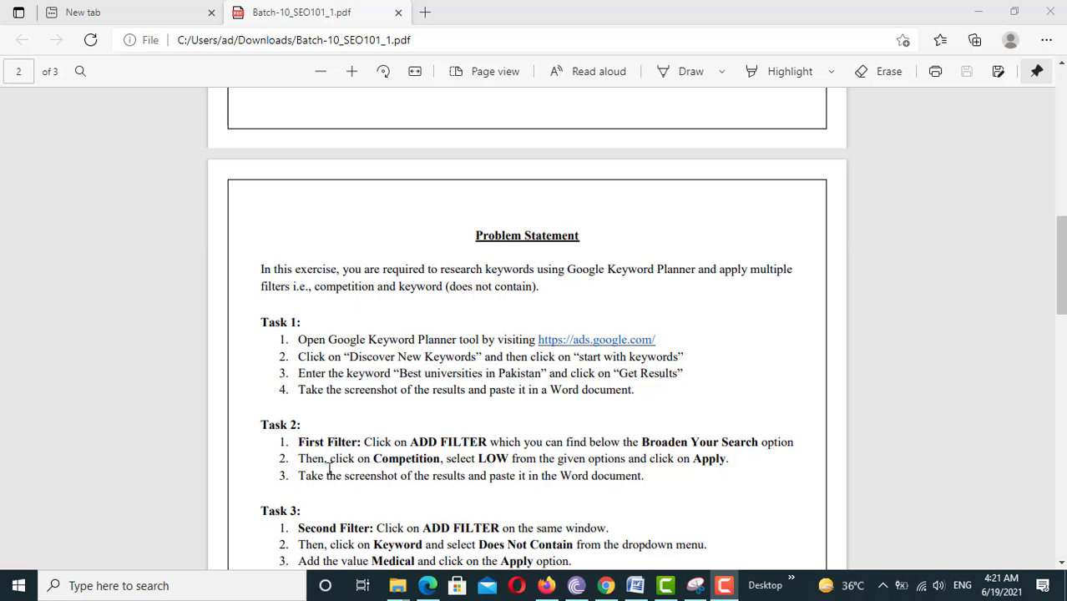
pyautogui.scroll(-1, 334, 458)
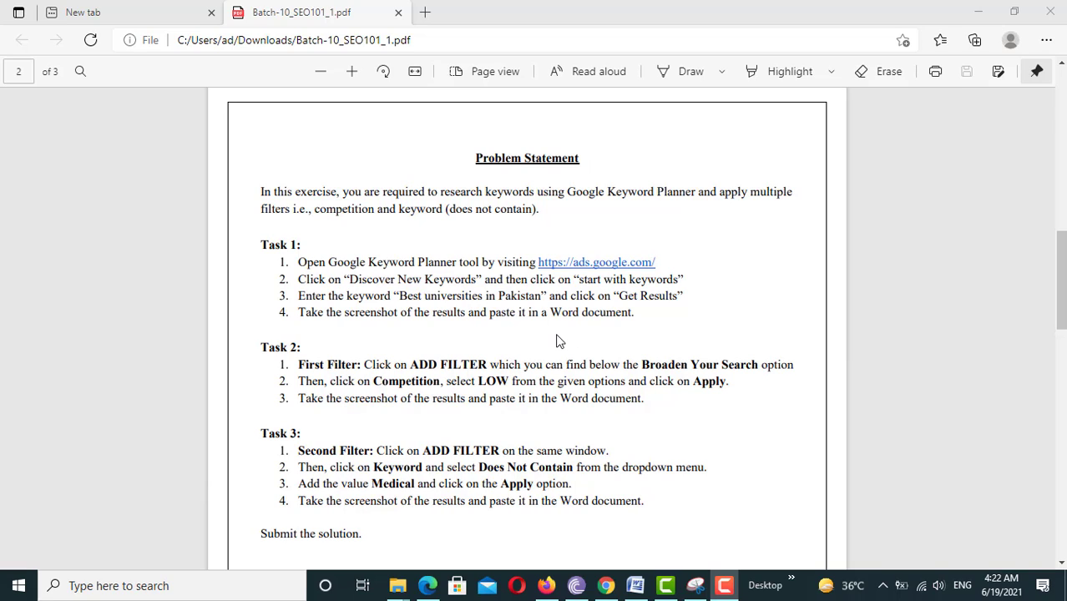
pyautogui.click(570, 269)
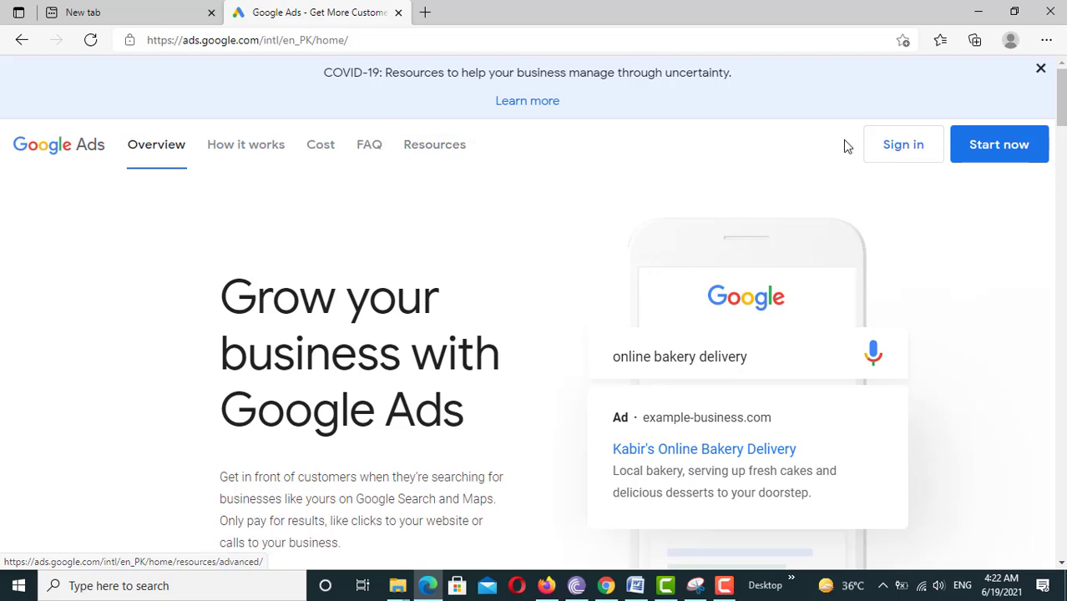
pyautogui.click(983, 159)
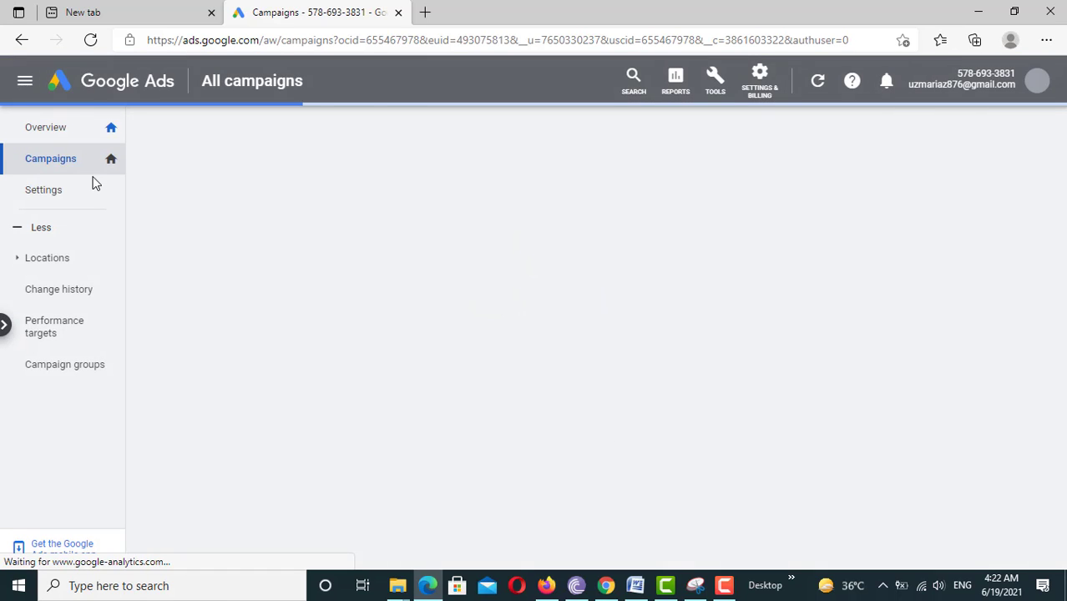
# Step: Switch to Word and review the Task 1 to Task 3 instructions in the exercise document
pyautogui.click(636, 586)
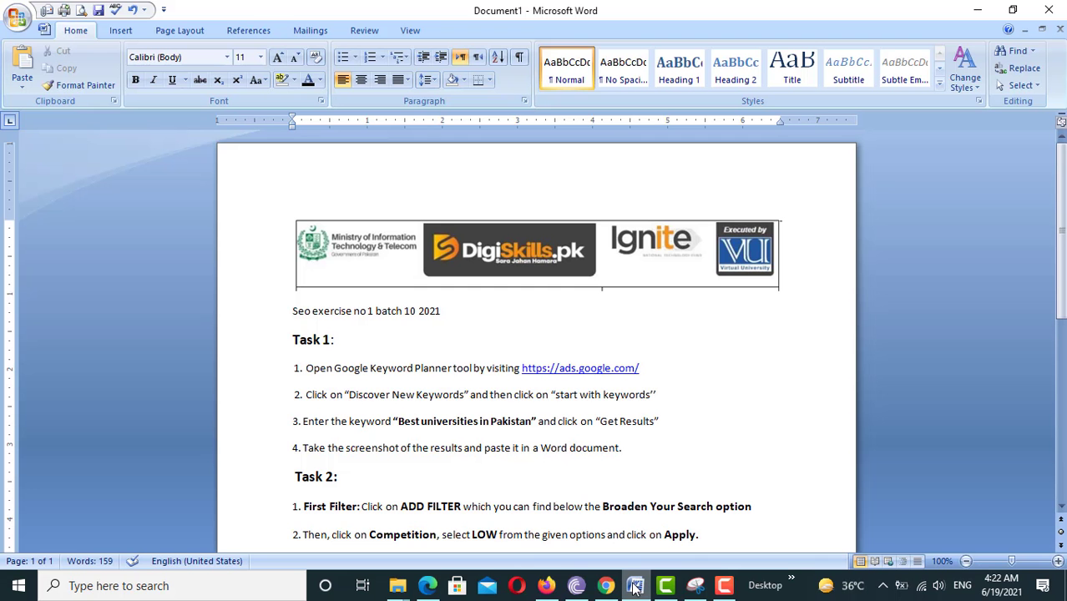
pyautogui.scroll(-1, 479, 343)
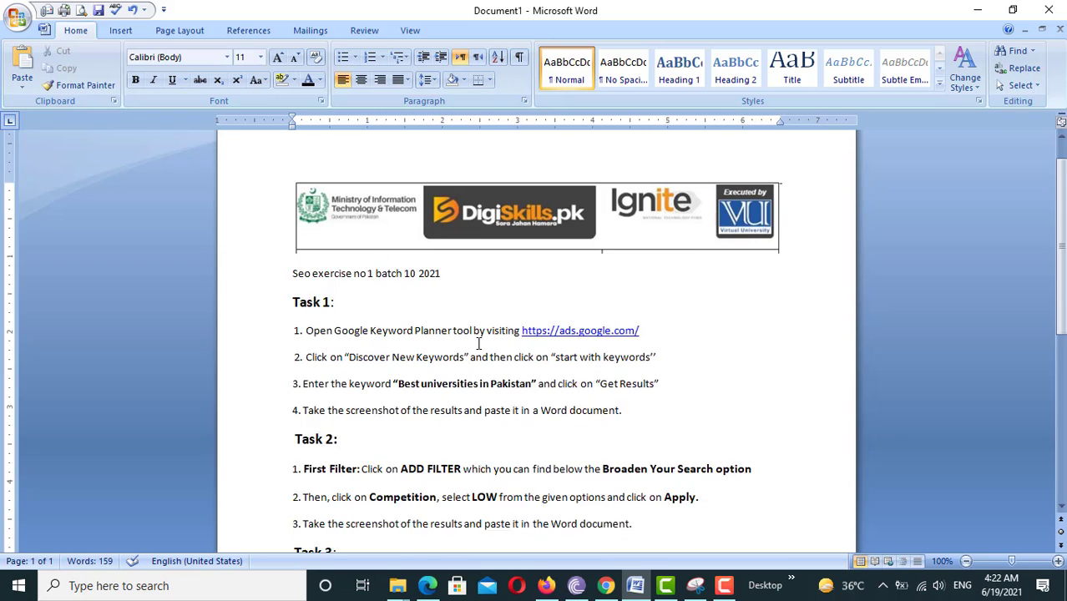
pyautogui.scroll(-4, 479, 343)
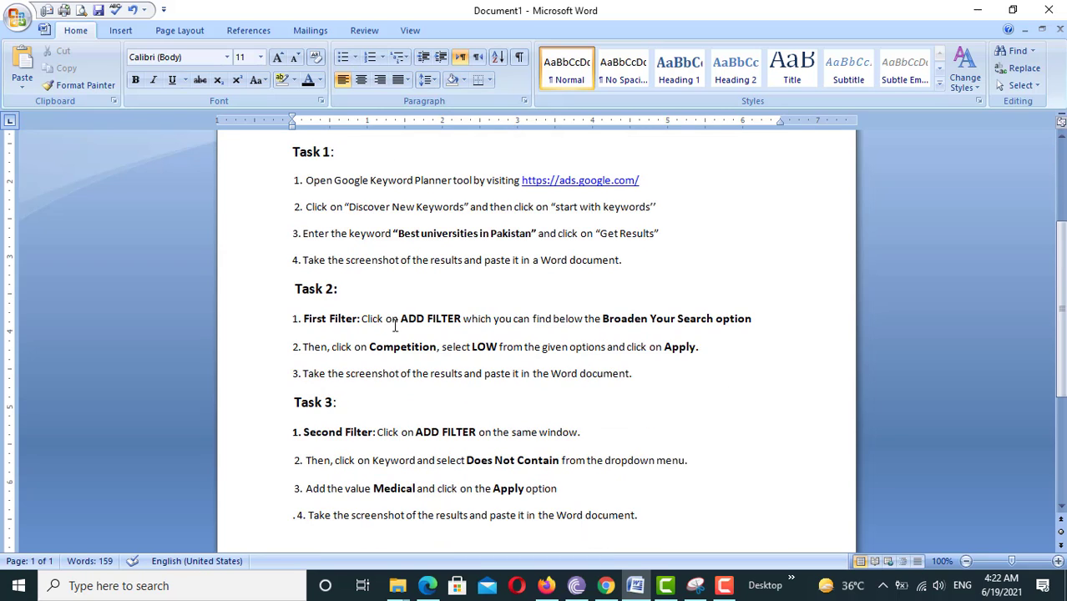
pyautogui.scroll(-3, 388, 347)
pyautogui.scroll(3, 389, 345)
pyautogui.scroll(3, 388, 346)
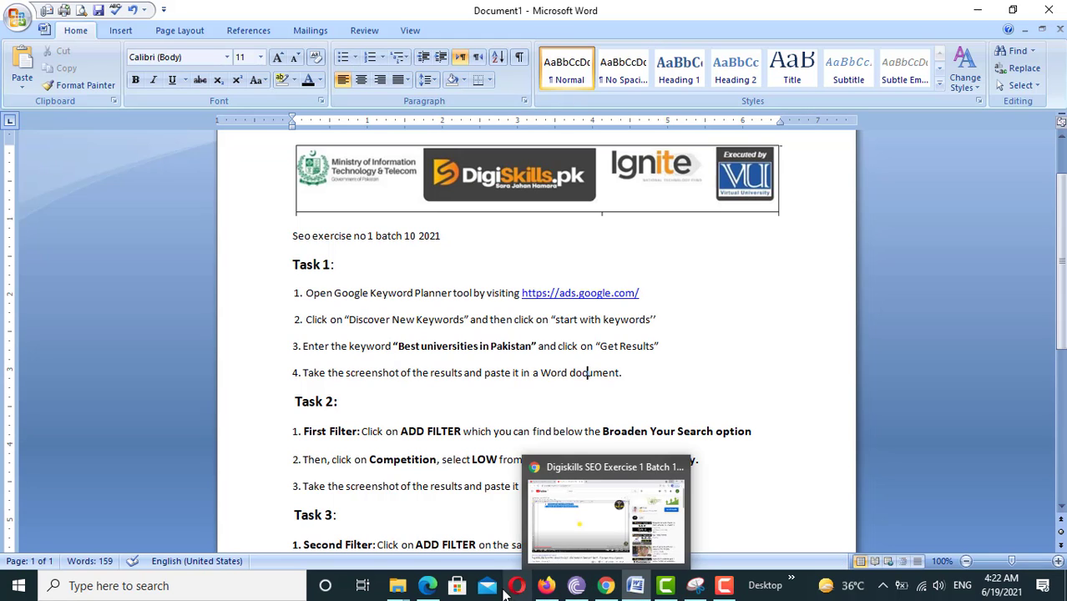
# Step: Switch back to Edge, open Keyword Planner from the Google Ads planning tools and choose Discover new keywords
pyautogui.click(427, 585)
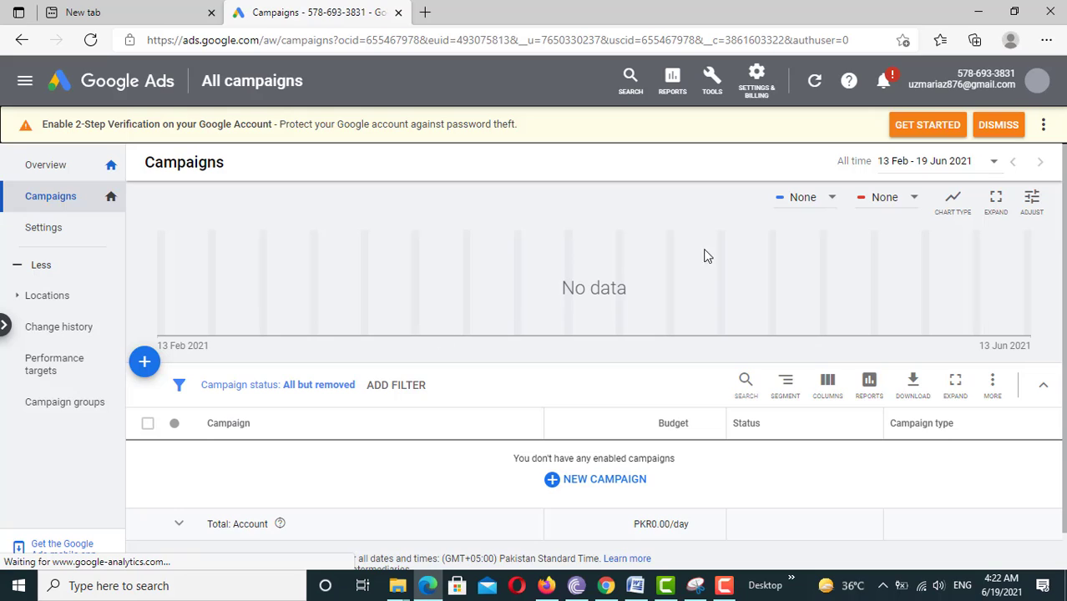
pyautogui.scroll(-1, 743, 164)
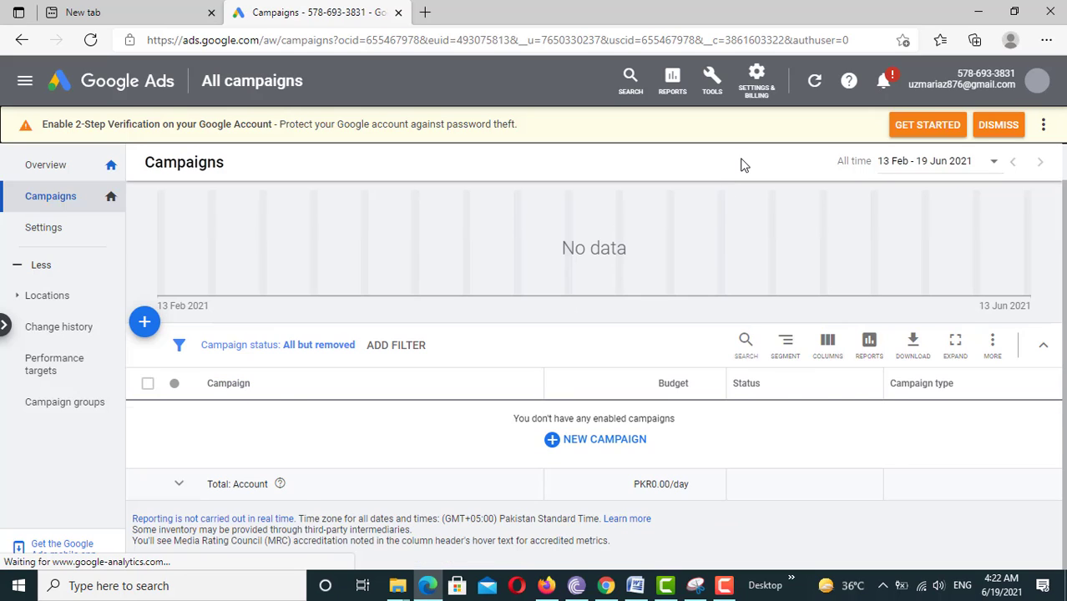
pyautogui.scroll(1, 741, 162)
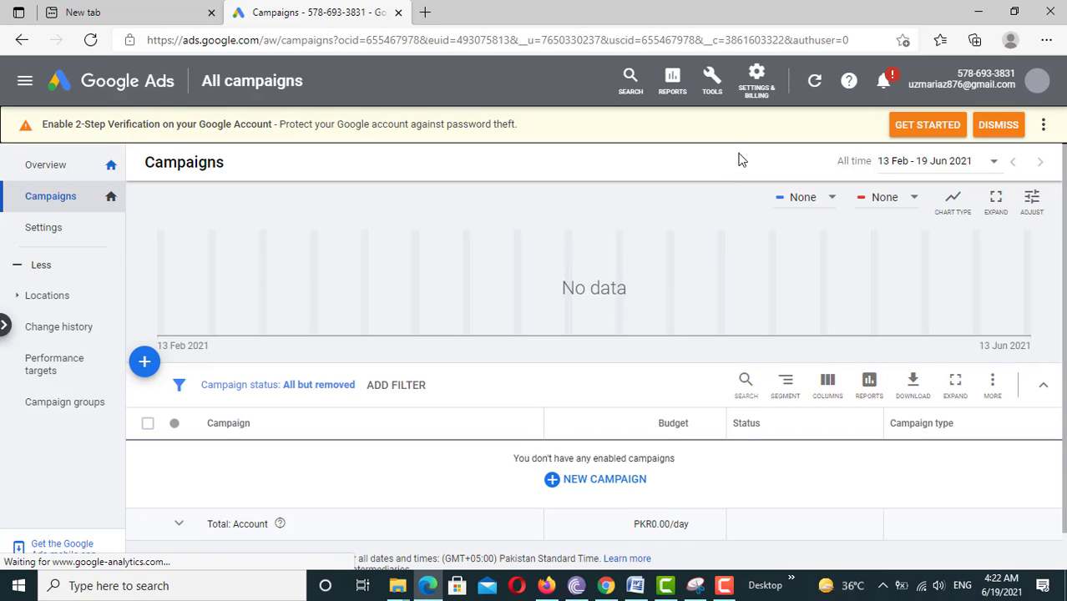
pyautogui.click(712, 88)
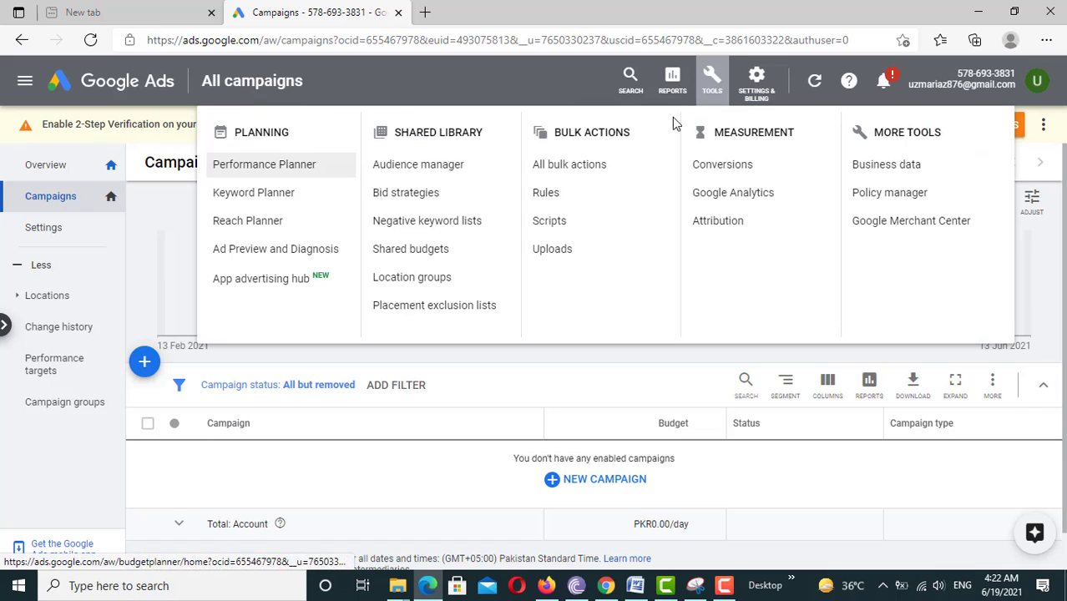
pyautogui.click(635, 586)
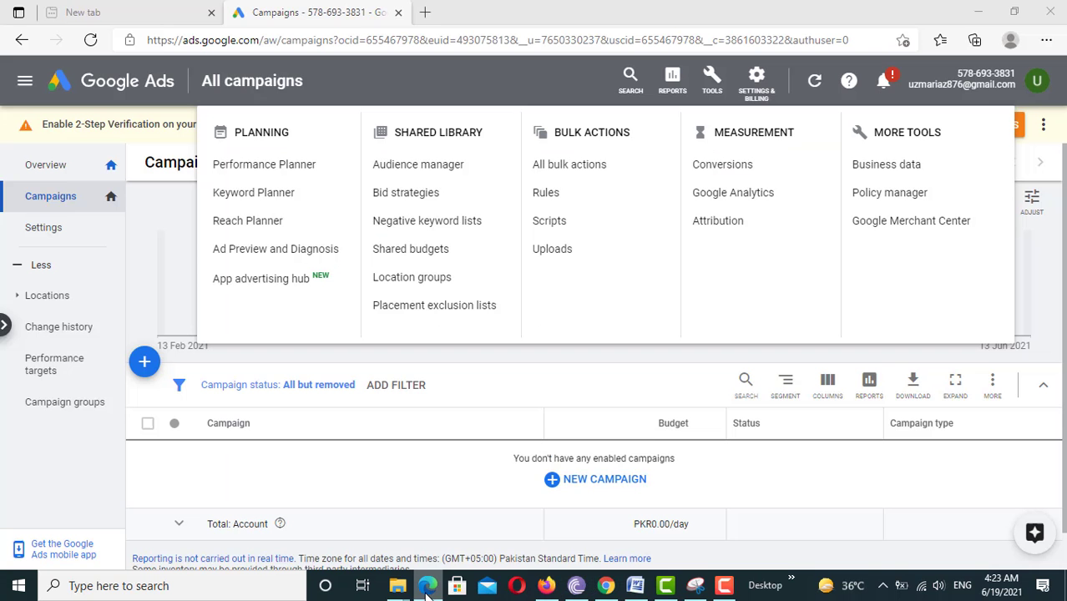
pyautogui.click(427, 585)
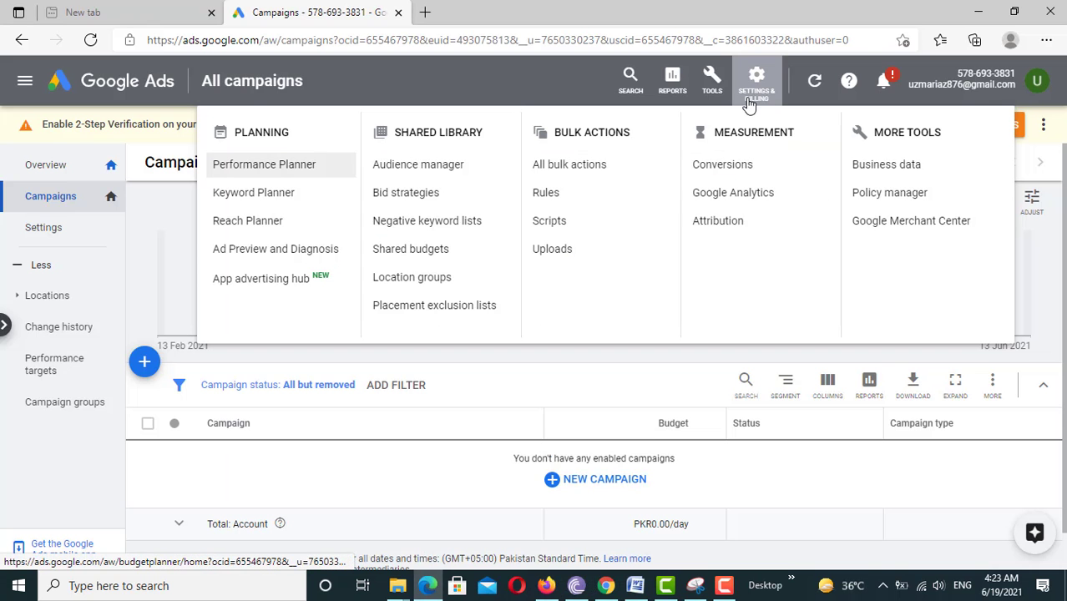
pyautogui.click(273, 201)
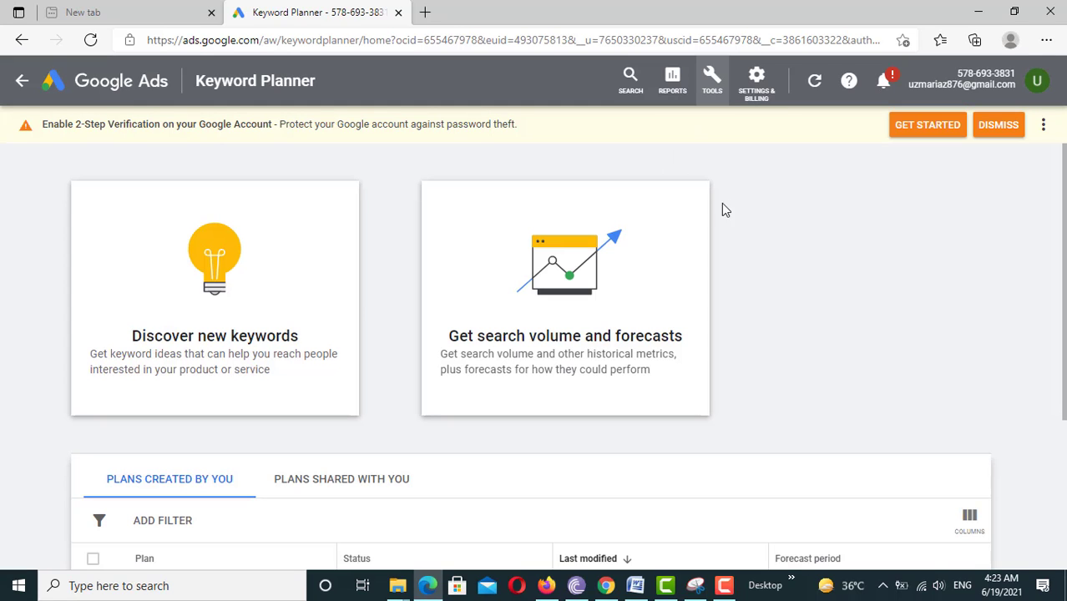
pyautogui.click(220, 290)
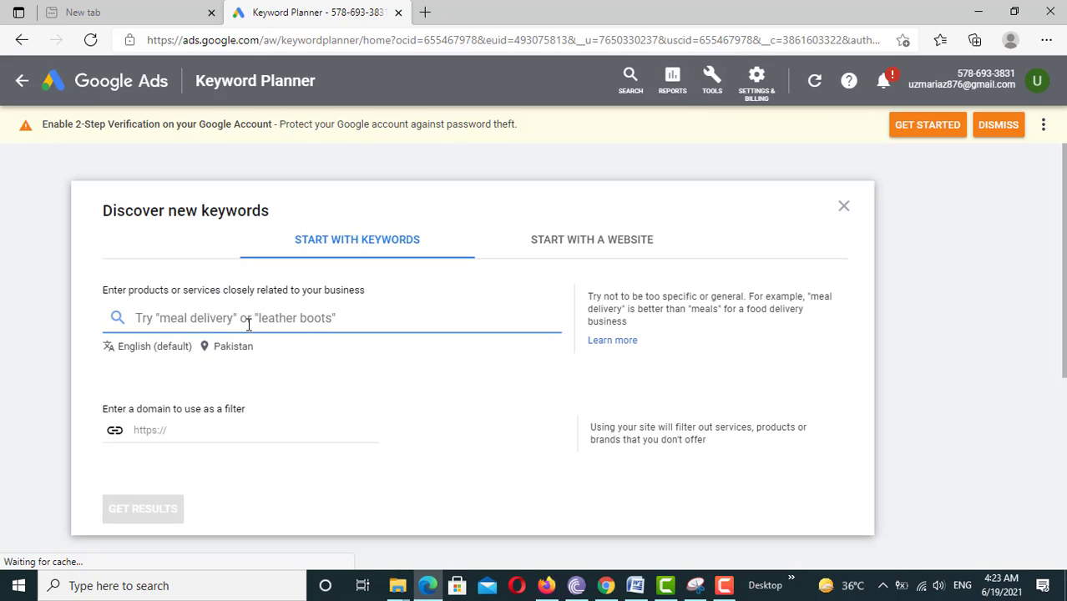
# Step: Copy the phrase “Best universities in Pakistan” from Task 1 in Word and paste it as the keyword in Keyword Planner in Edge
pyautogui.click(635, 589)
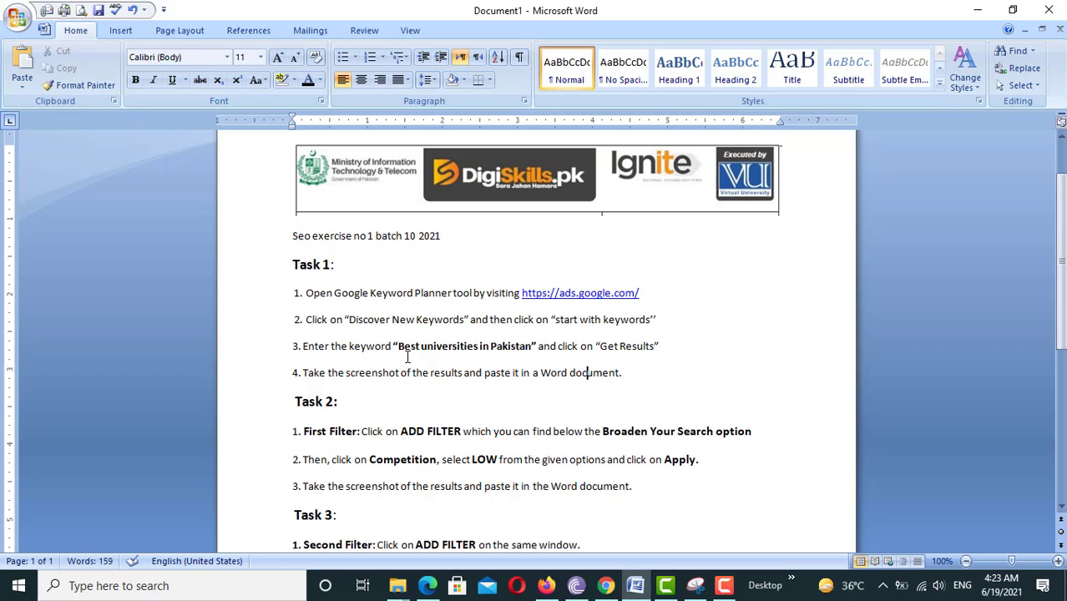
pyautogui.moveTo(394, 346); pyautogui.dragTo(526, 360)
pyautogui.moveTo(395, 345); pyautogui.dragTo(539, 346)
pyautogui.hotkey('ctrl', 'c')
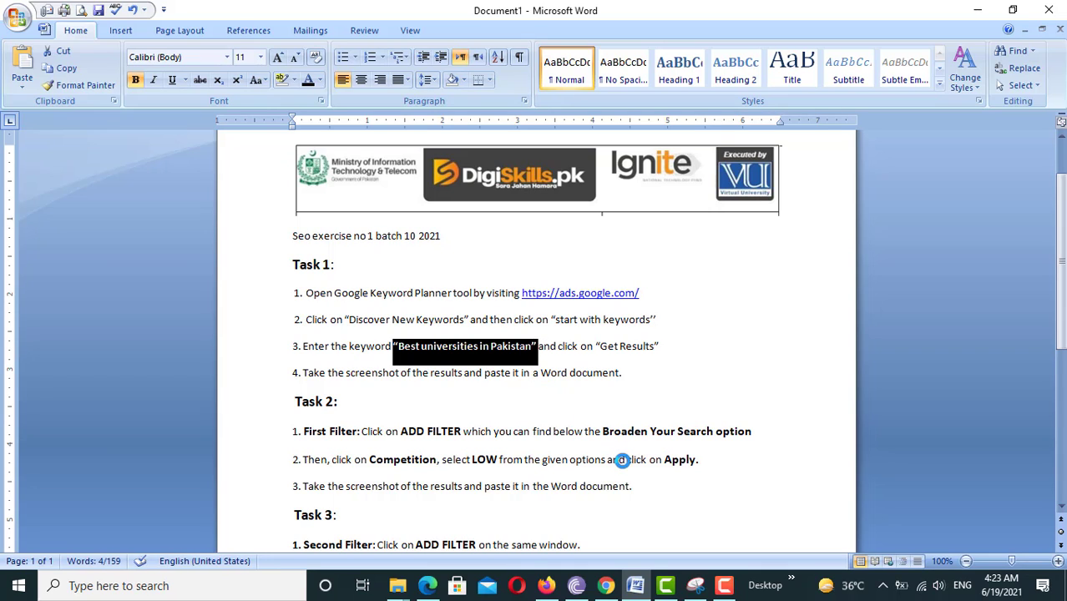
pyautogui.click(427, 586)
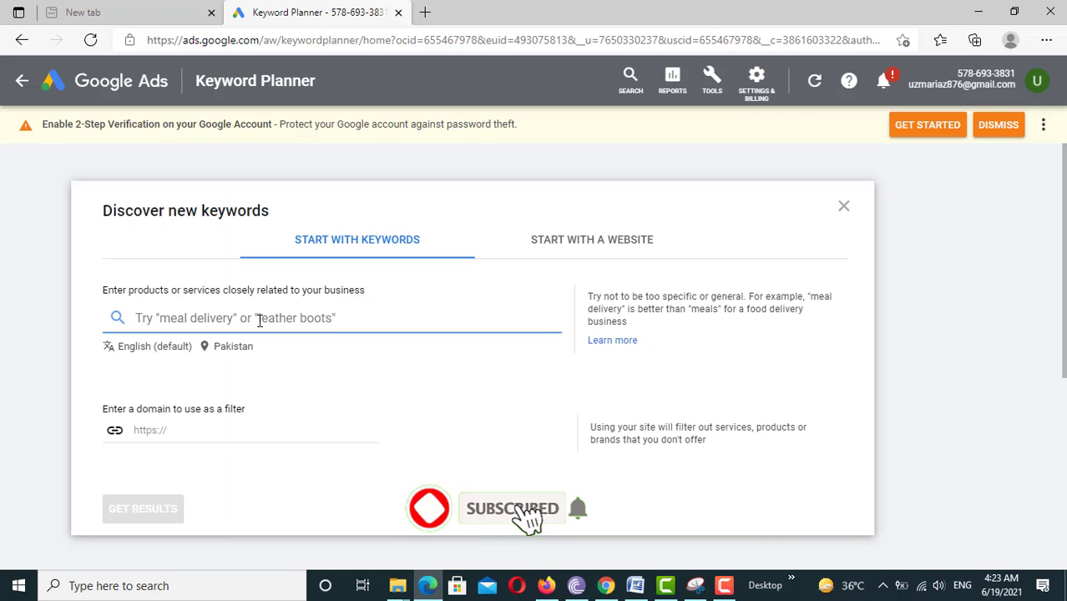
pyautogui.hotkey('ctrl', 'v')
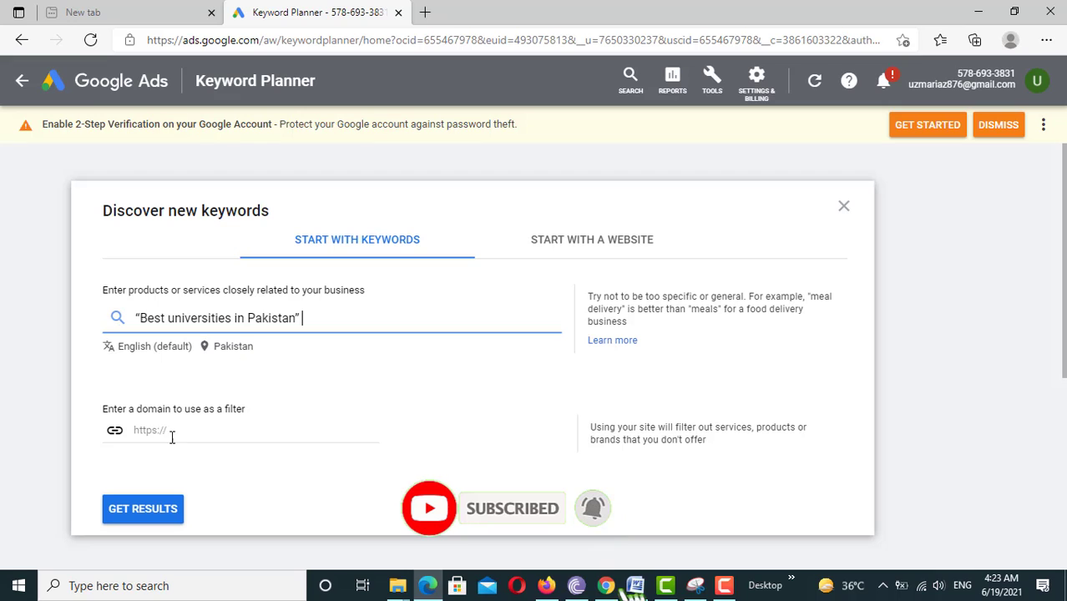
# Step: Capture the browser page showing the filled Discover new keywords form with Snipping Tool and copy the snip
pyautogui.click(693, 587)
pyautogui.click(185, 56)
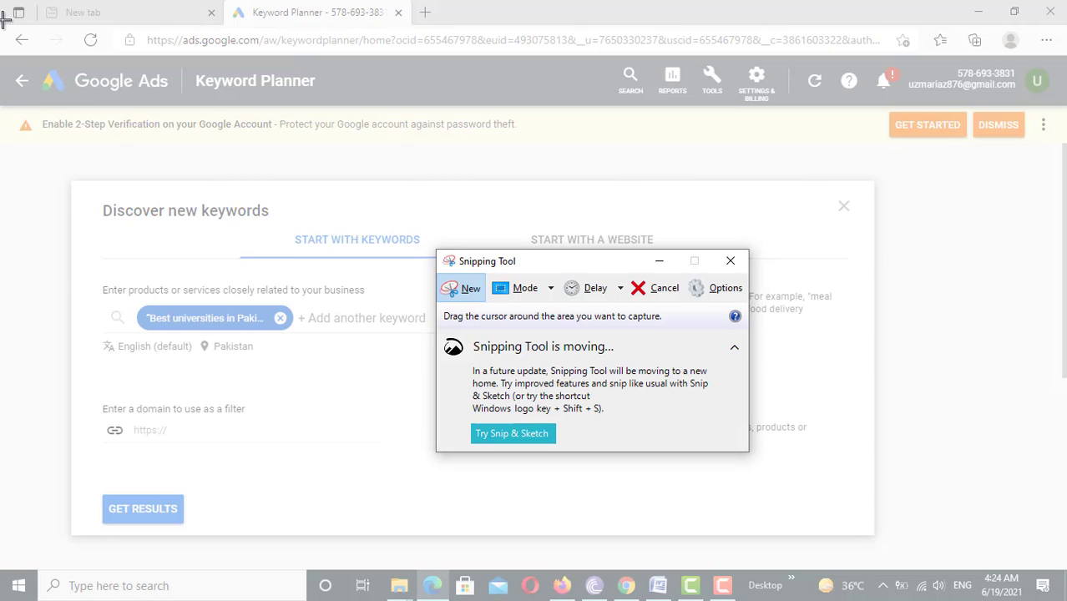
pyautogui.moveTo(5, 21); pyautogui.dragTo(1061, 578)
pyautogui.click(1060, 573)
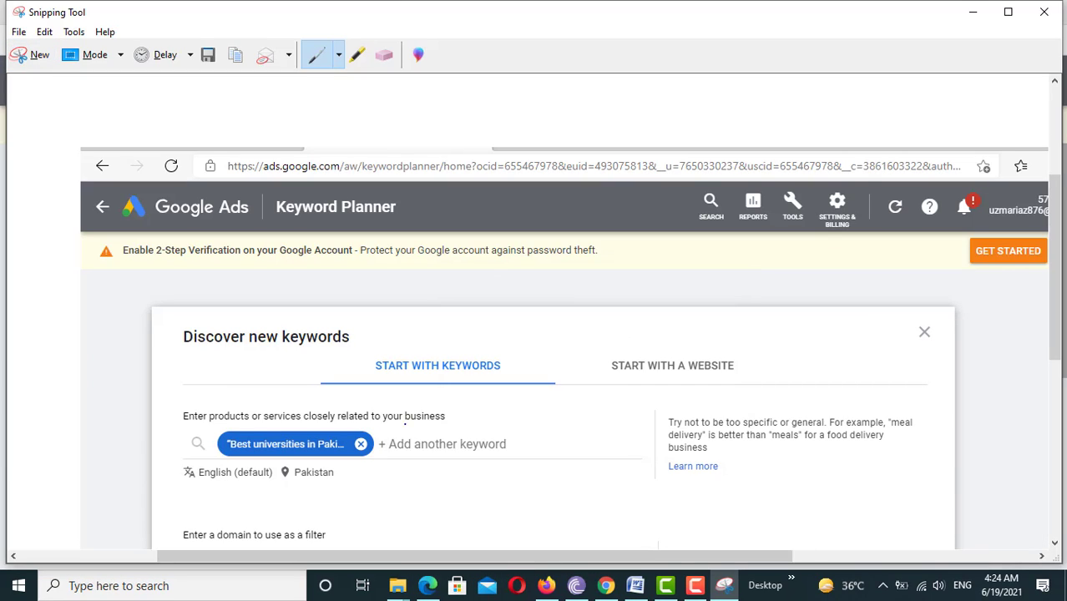
pyautogui.click(44, 31)
pyautogui.click(67, 48)
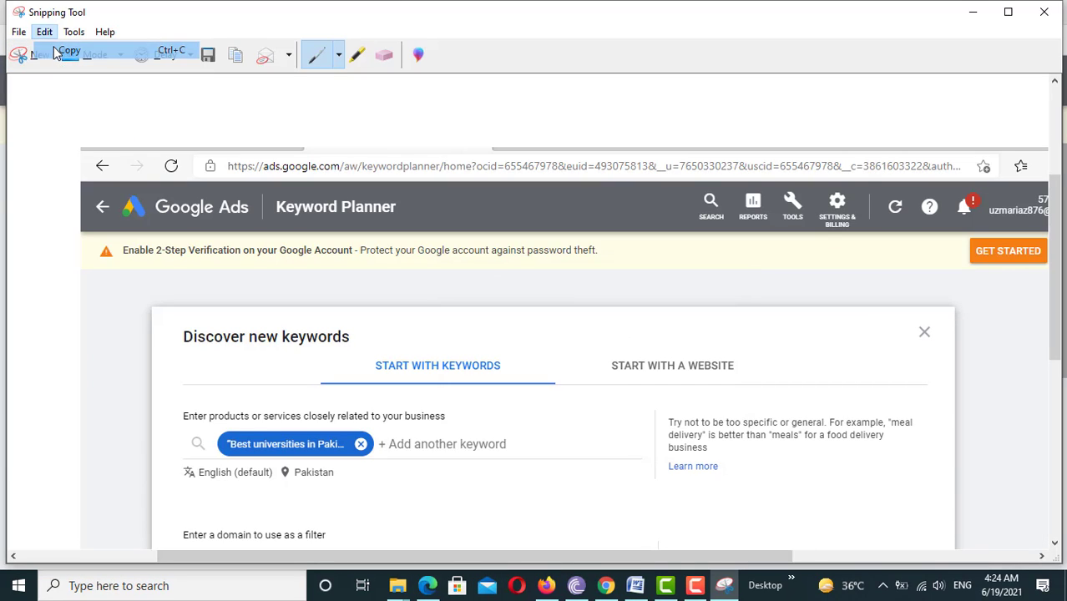
# Step: Switch to Word and paste the screenshot on a new line below item 4 of Task 1
pyautogui.click(635, 585)
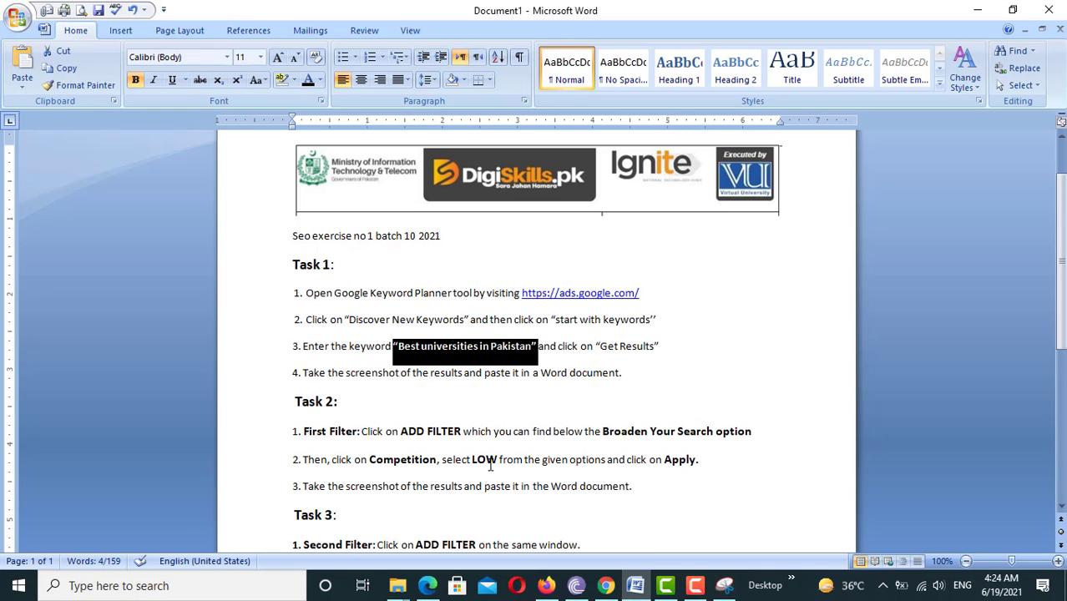
pyautogui.click(642, 381)
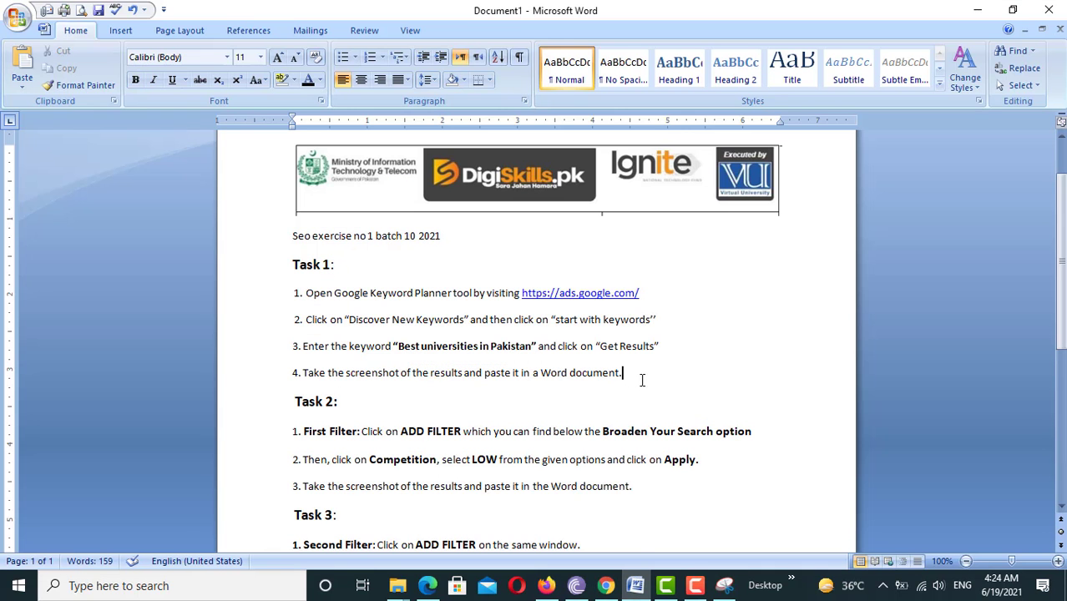
pyautogui.press('Return')
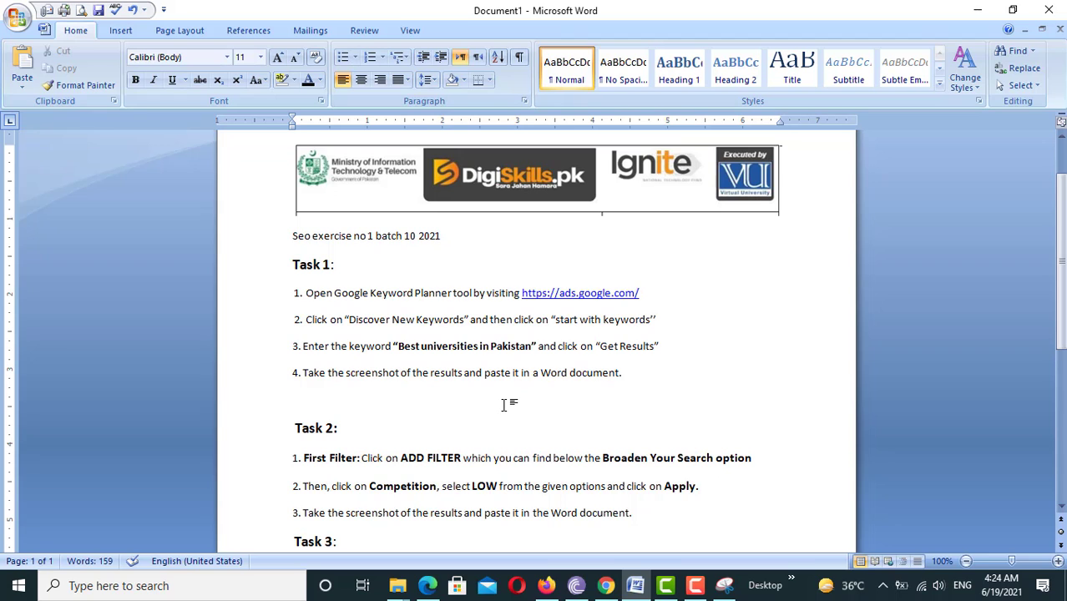
pyautogui.hotkey('ctrl', 'v')
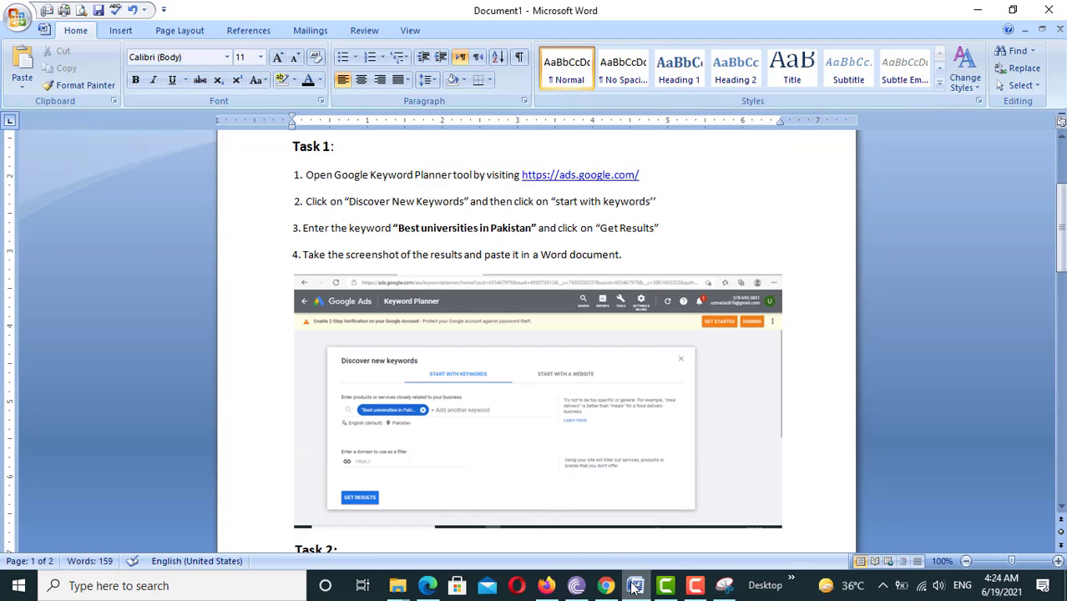
# Step: Switch back to Edge and get the keyword ideas for “Best universities in Pakistan”
pyautogui.click(426, 585)
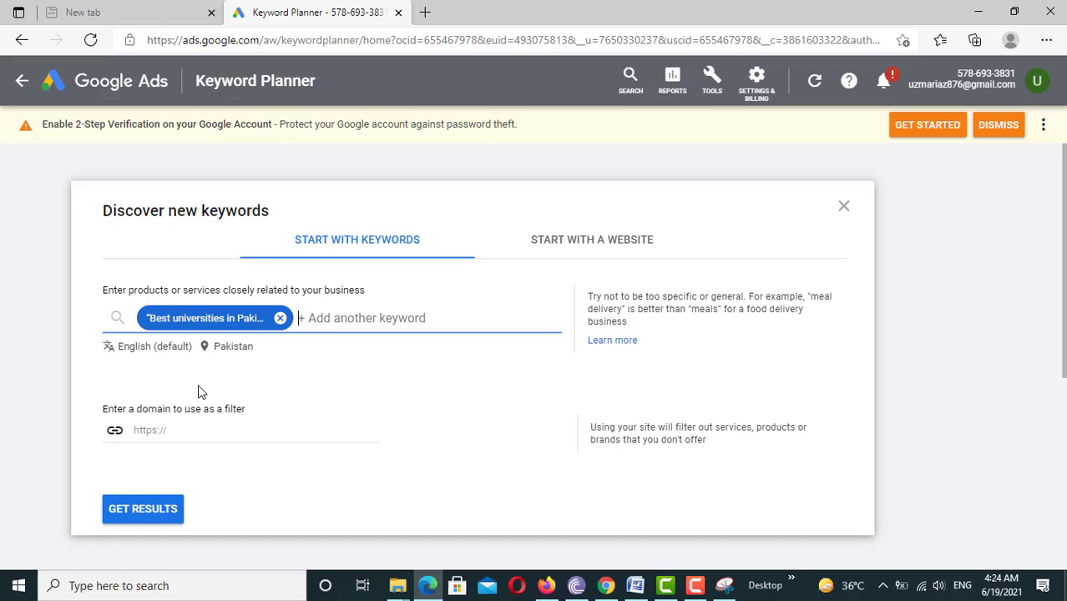
pyautogui.click(149, 512)
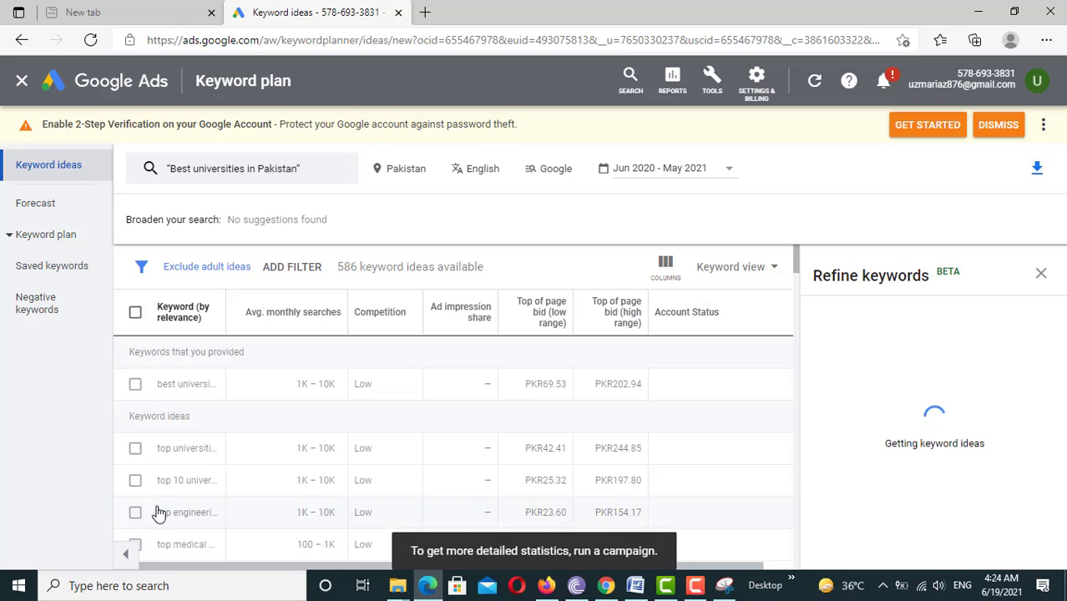
pyautogui.scroll(-1, 174, 399)
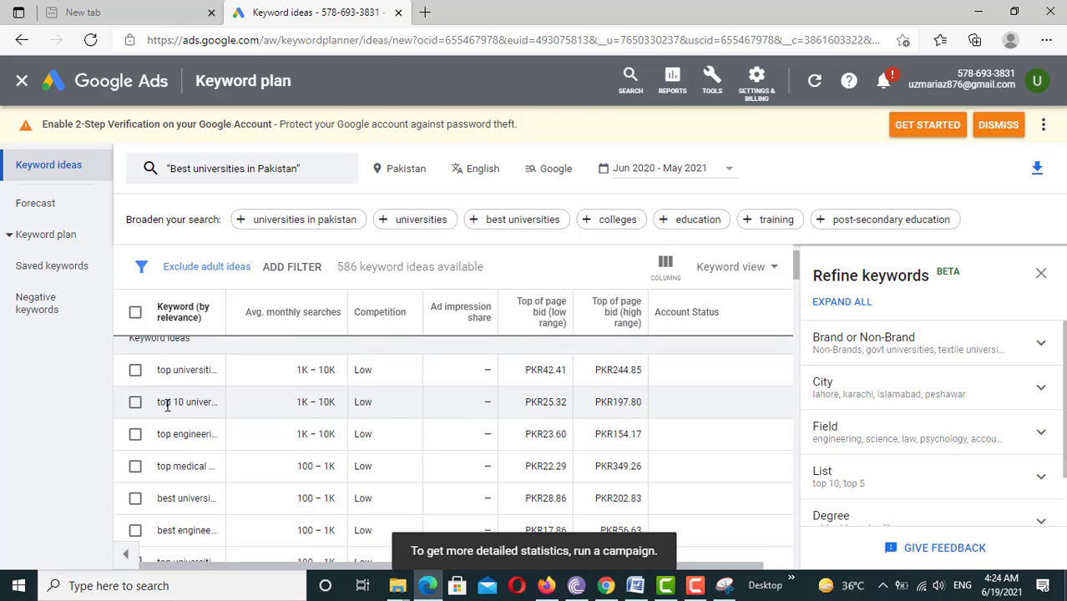
pyautogui.scroll(1, 171, 402)
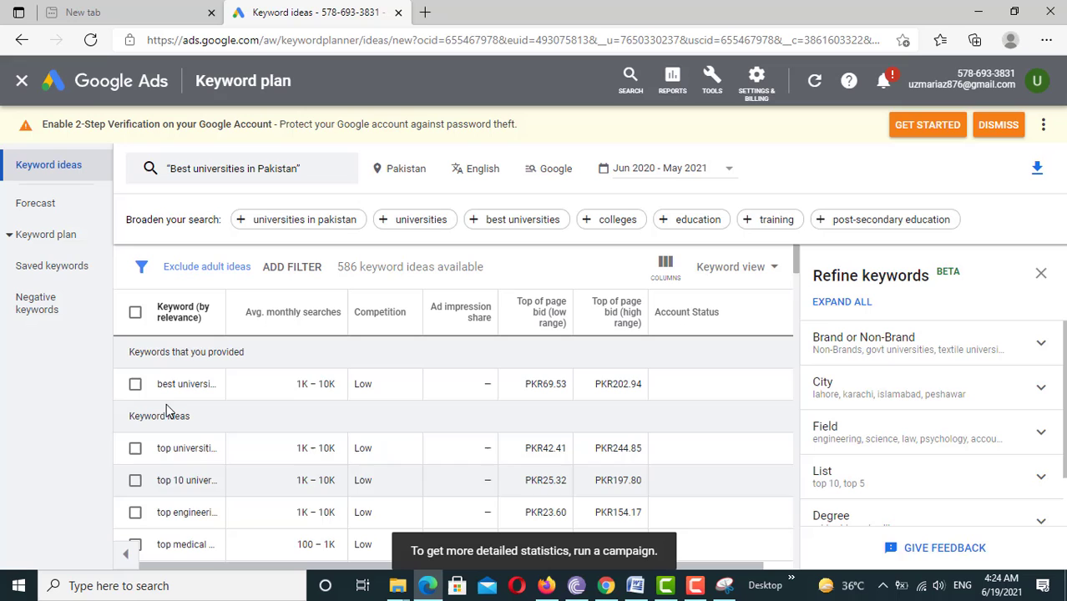
# Step: Capture the full screen with the “Best universities in Pakistan” keyword ideas in Snipping Tool and copy the snip
pyautogui.click(725, 585)
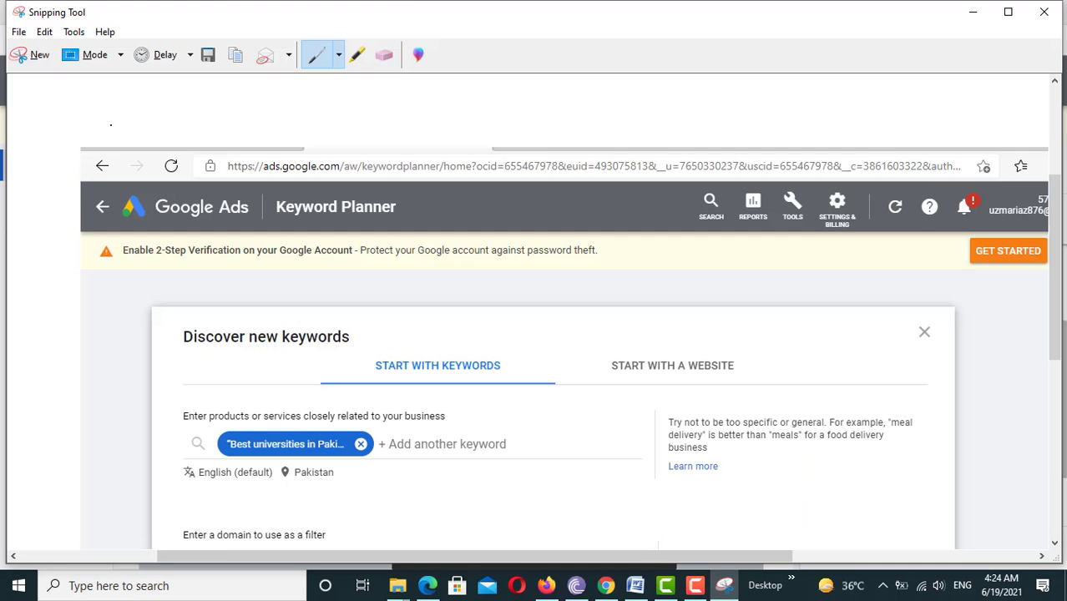
pyautogui.click(36, 62)
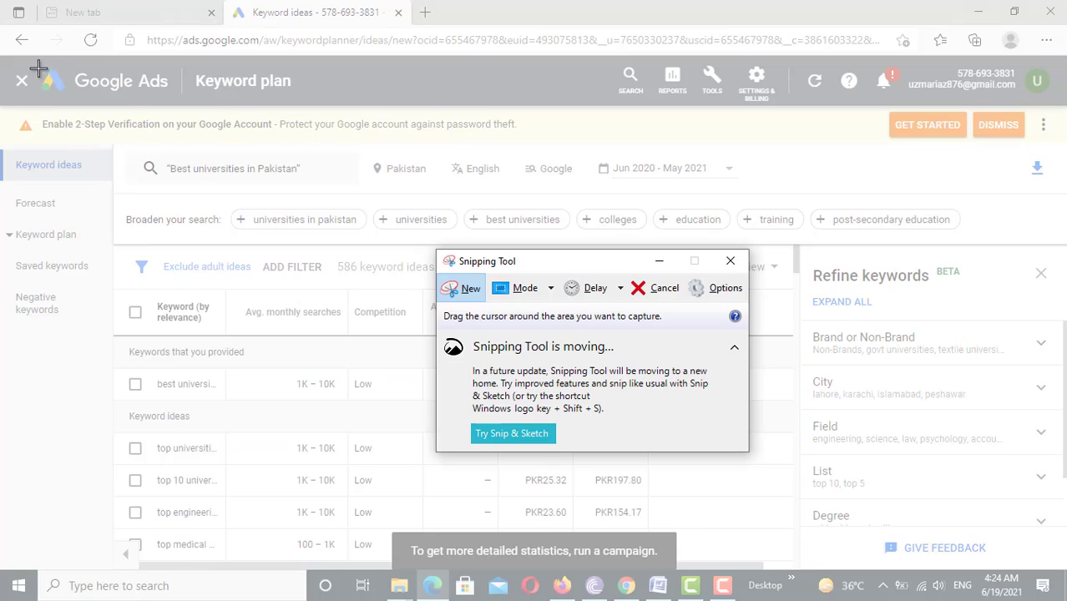
pyautogui.moveTo(4, 12); pyautogui.dragTo(1065, 600)
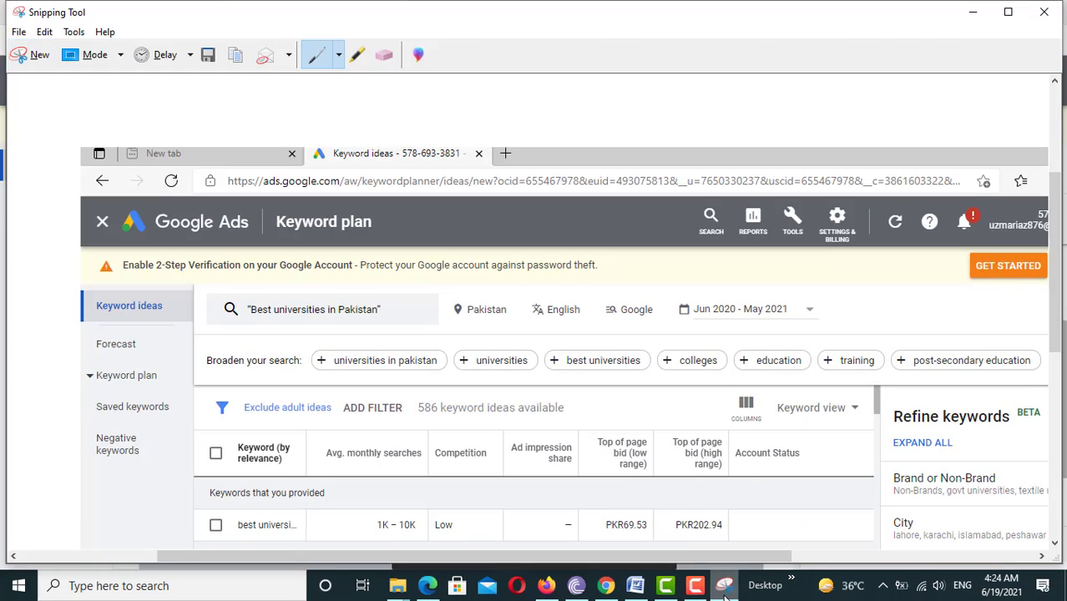
pyautogui.click(725, 587)
pyautogui.click(725, 587)
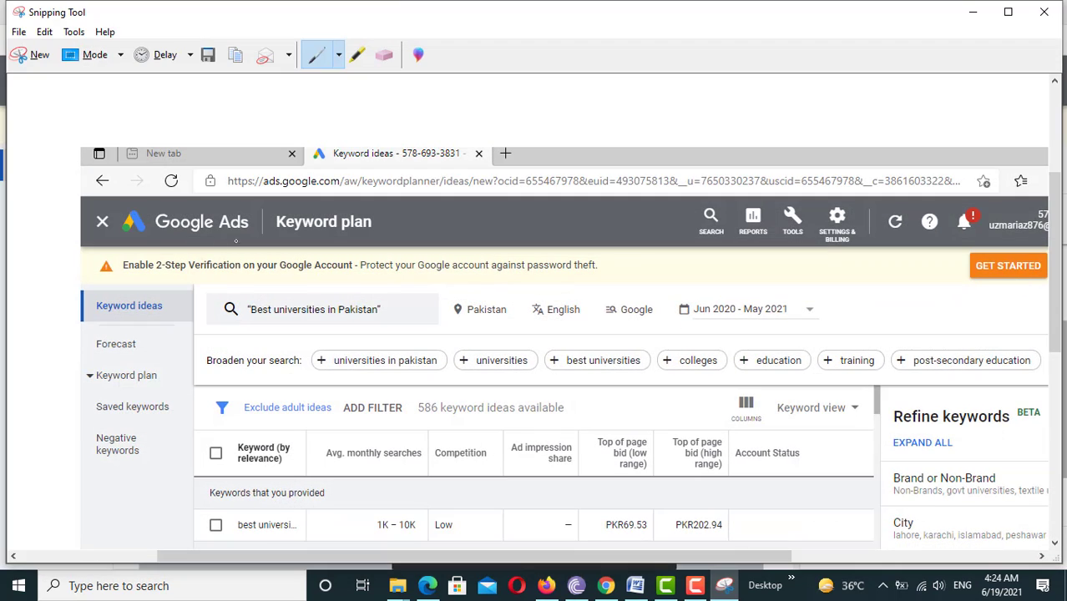
pyautogui.click(44, 31)
pyautogui.click(71, 47)
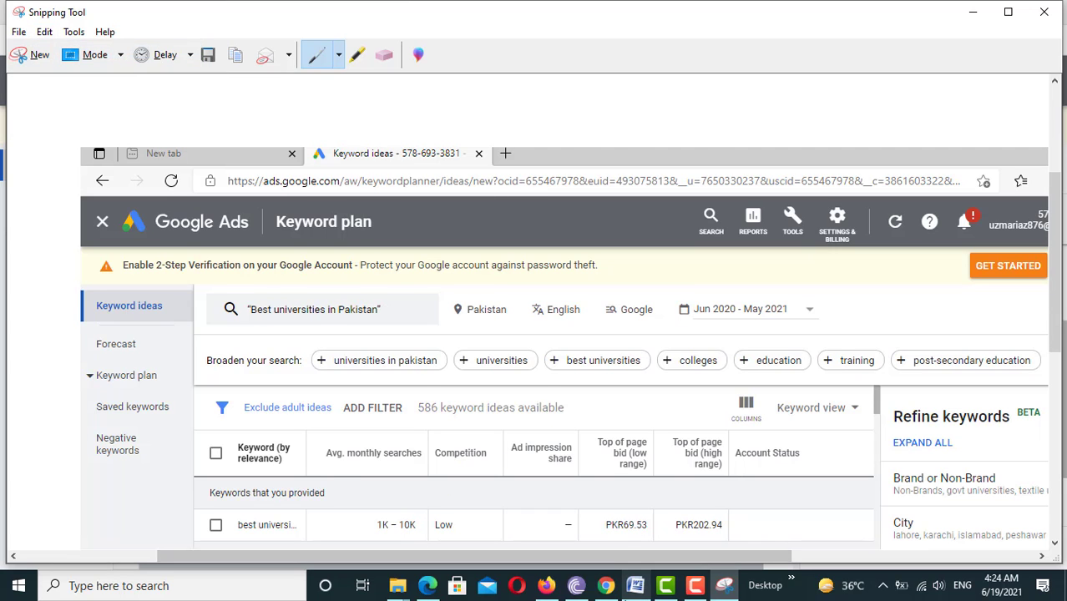
# Step: Switch to Word and paste the keyword ideas screenshot on a new line below the first Task 1 screenshot
pyautogui.click(636, 585)
pyautogui.scroll(-2, 614, 377)
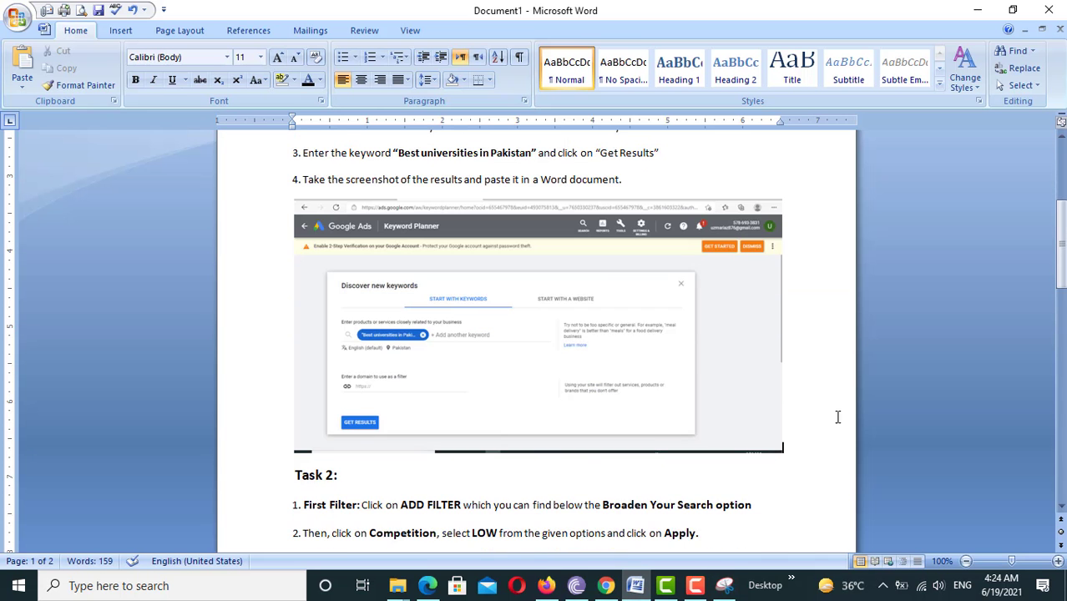
pyautogui.click(788, 450)
pyautogui.press('Return')
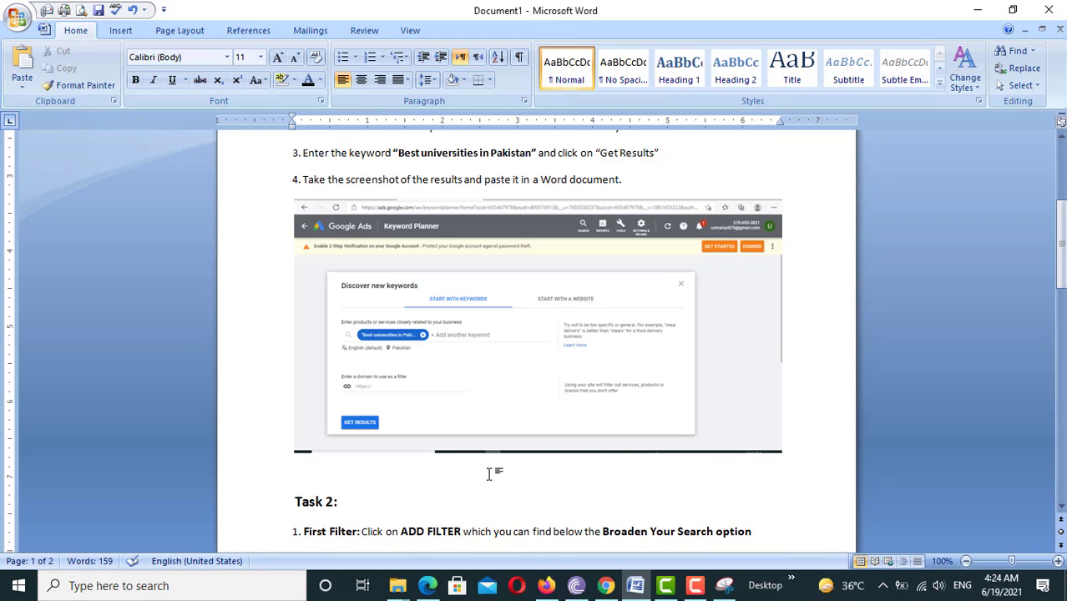
pyautogui.hotkey('ctrl', 'v')
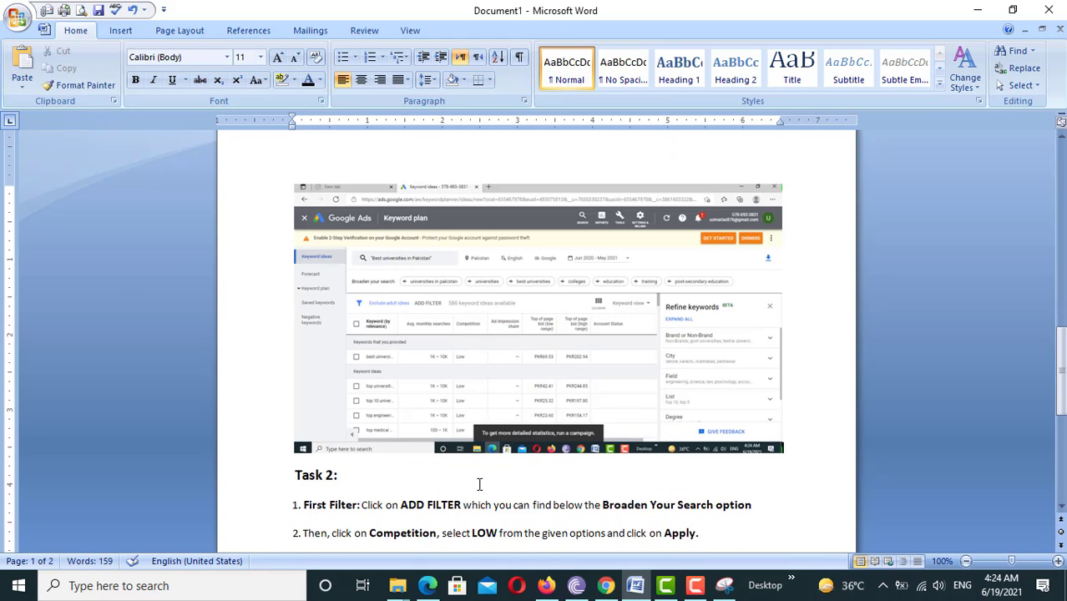
# Step: Check the Task 2 instructions in Word, switch to Keyword Planner in Edge and apply a Competition filter set to Low
pyautogui.scroll(-3, 479, 485)
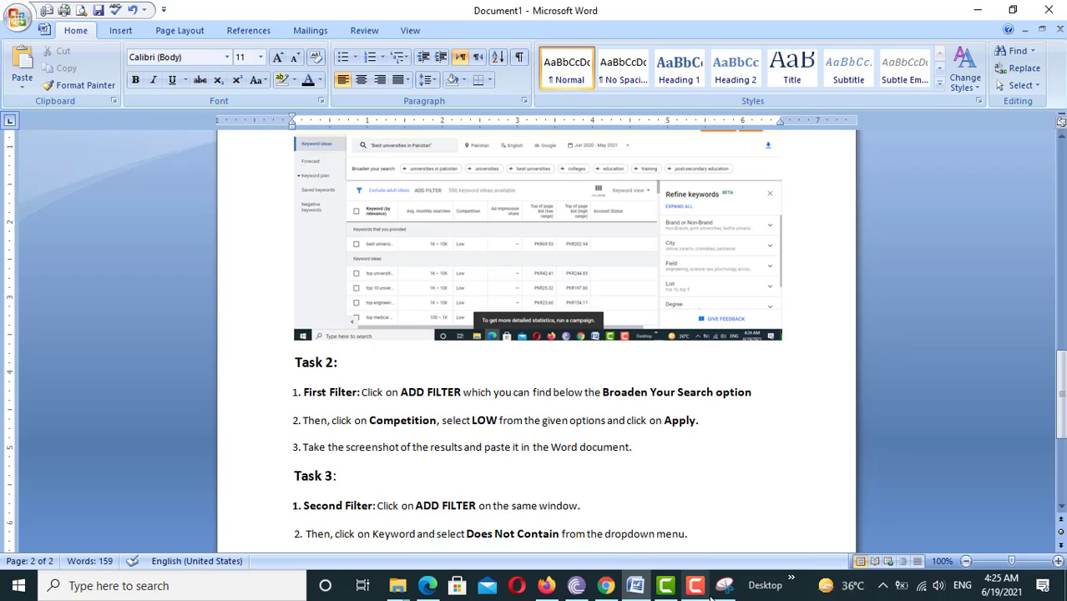
pyautogui.click(608, 592)
pyautogui.click(607, 592)
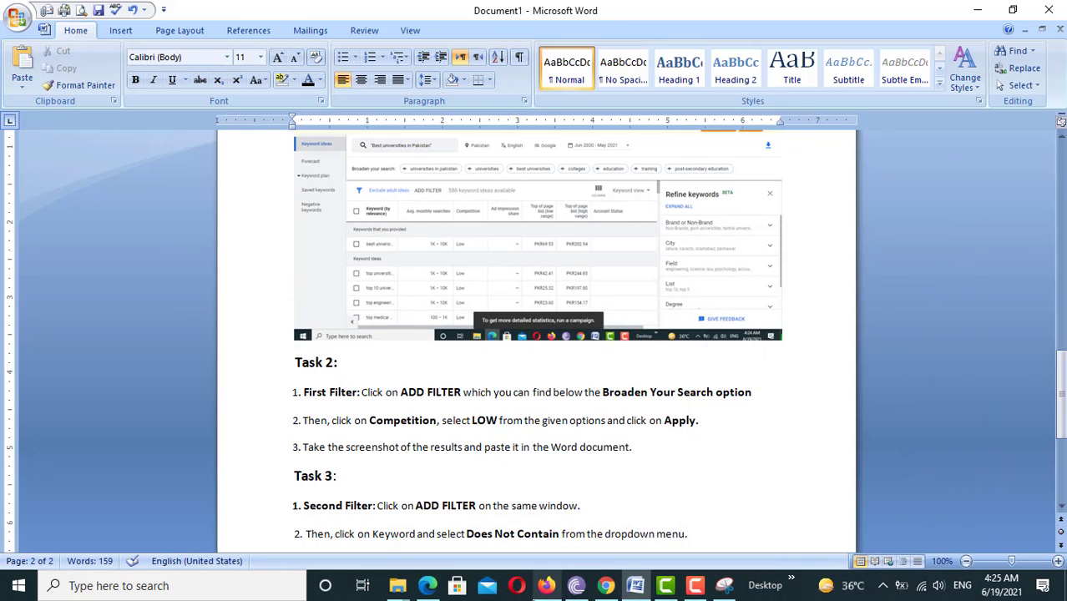
pyautogui.click(436, 588)
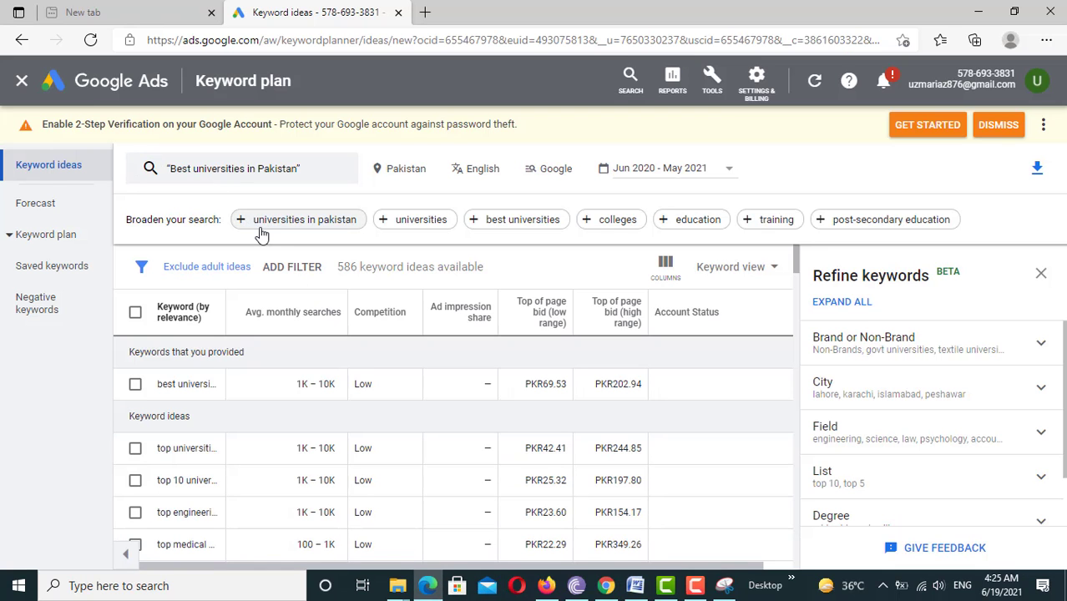
pyautogui.click(635, 589)
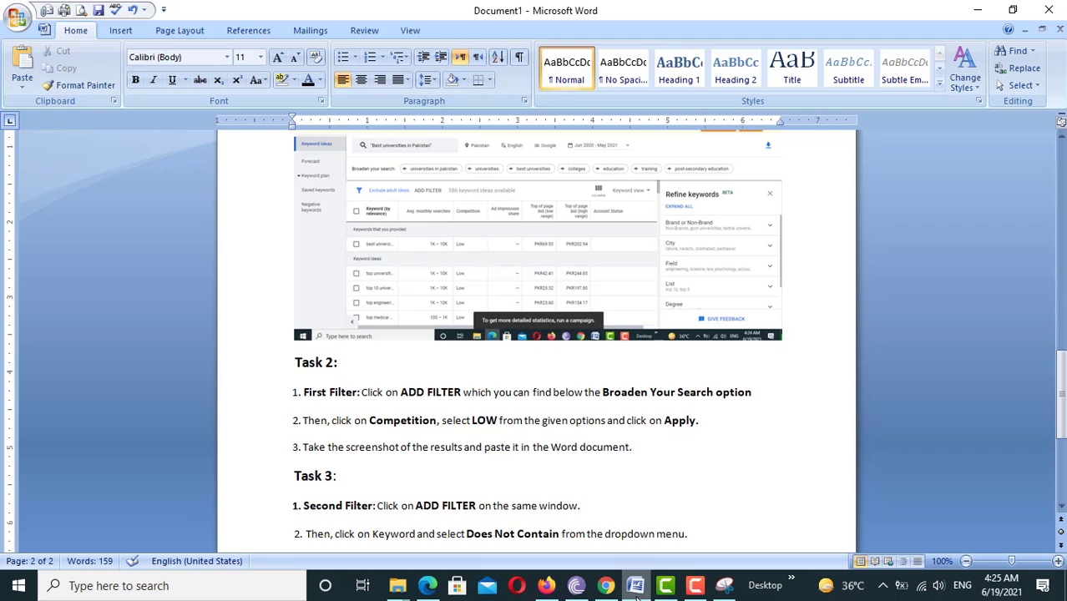
pyautogui.click(977, 10)
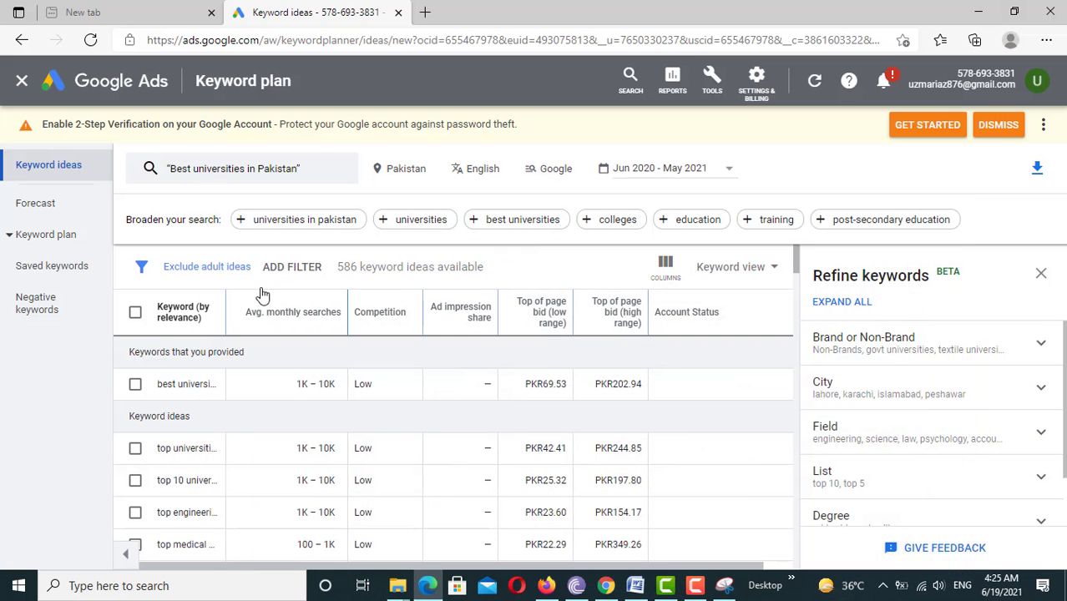
pyautogui.click(283, 267)
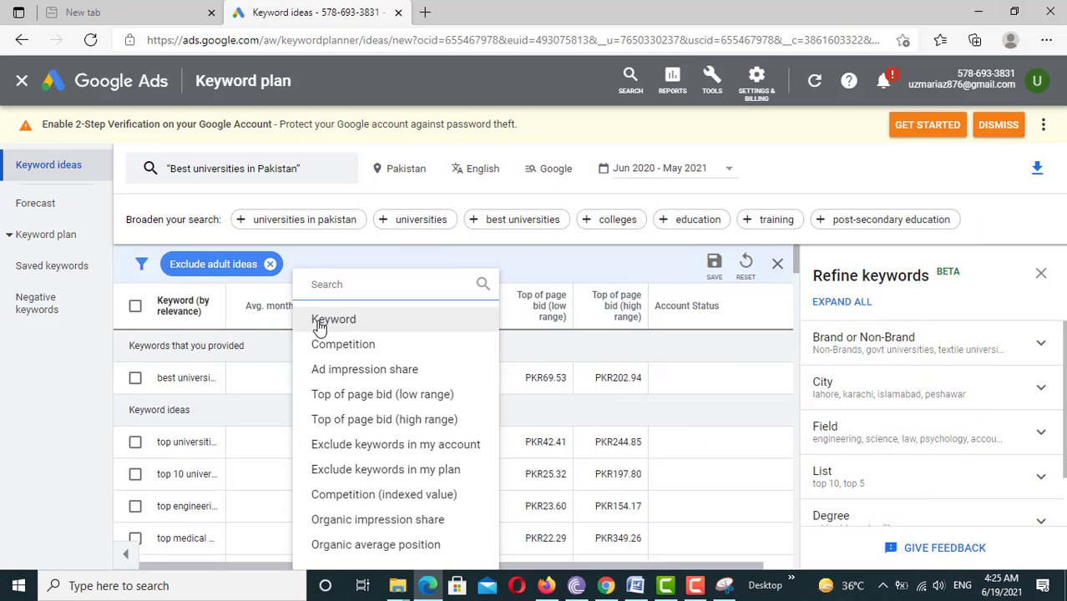
pyautogui.click(327, 350)
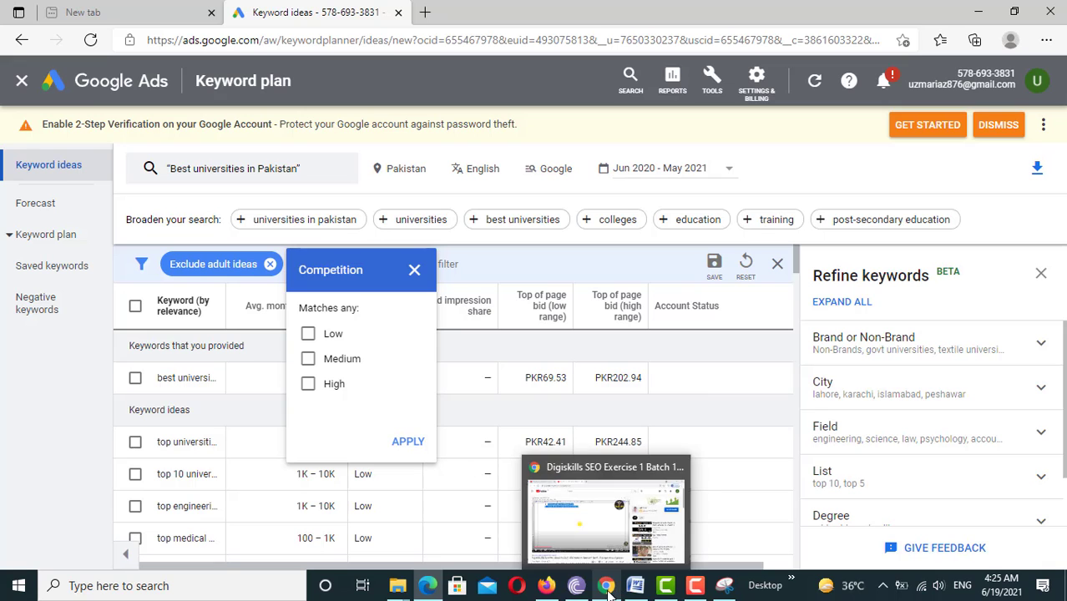
pyautogui.click(635, 587)
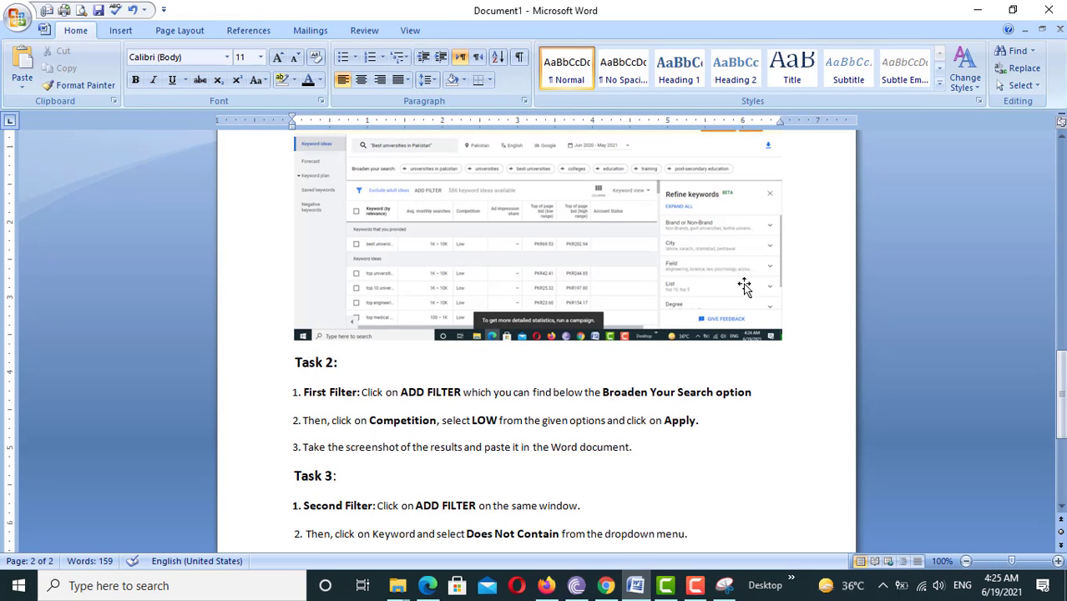
pyautogui.click(979, 10)
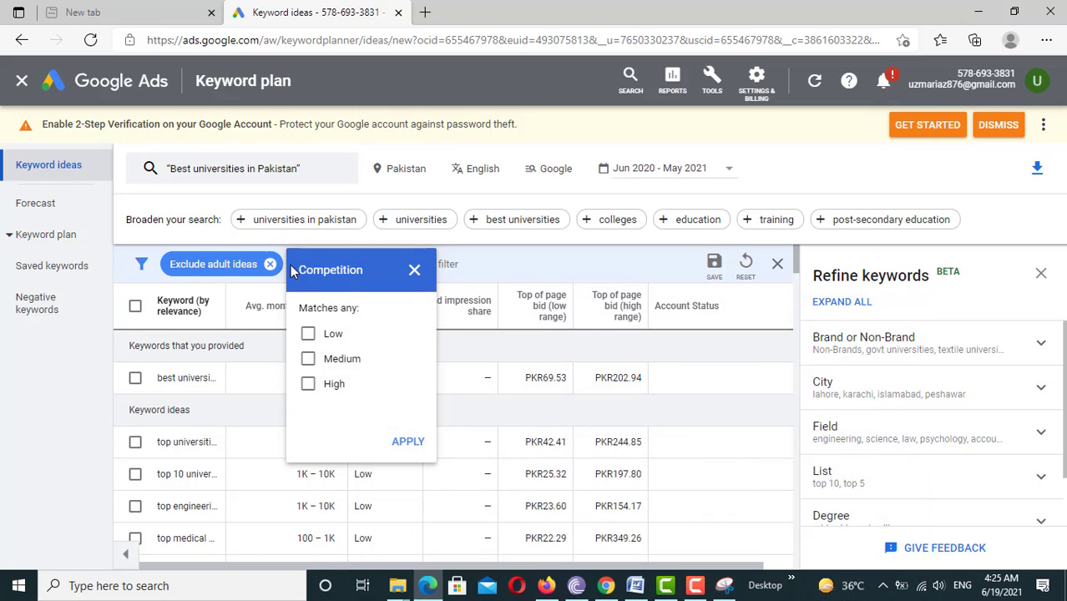
pyautogui.click(329, 335)
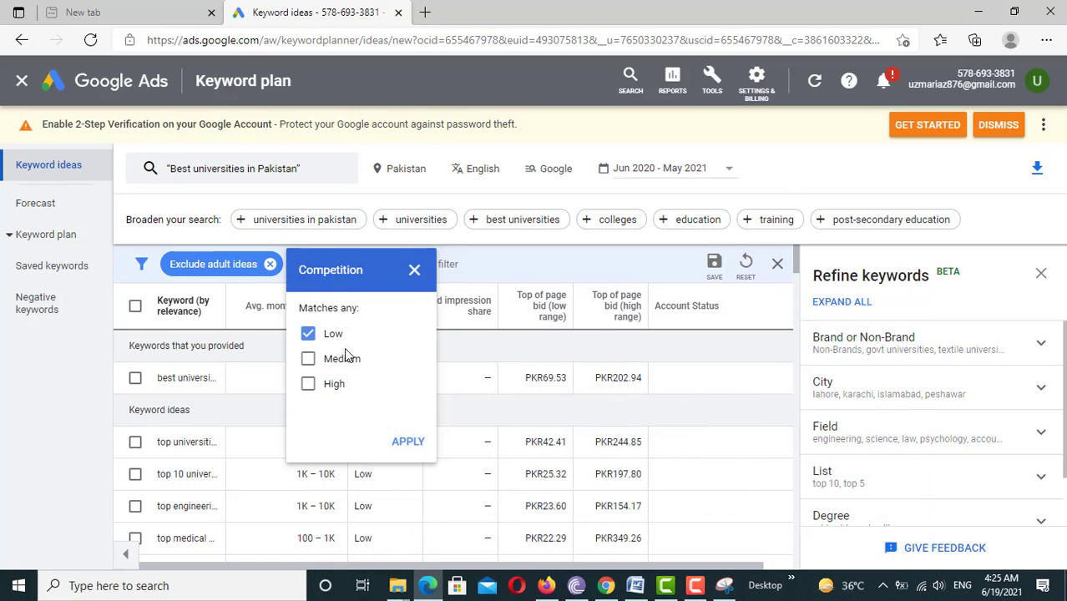
pyautogui.click(406, 448)
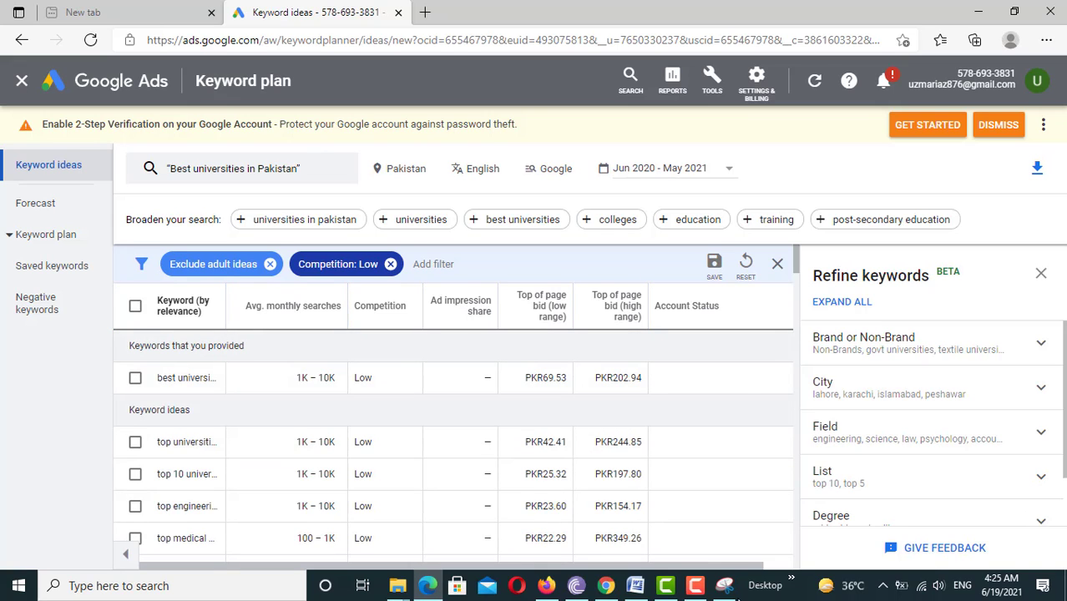
# Step: Capture the keyword ideas page with the Competition: Low filter using Snipping Tool
pyautogui.click(724, 586)
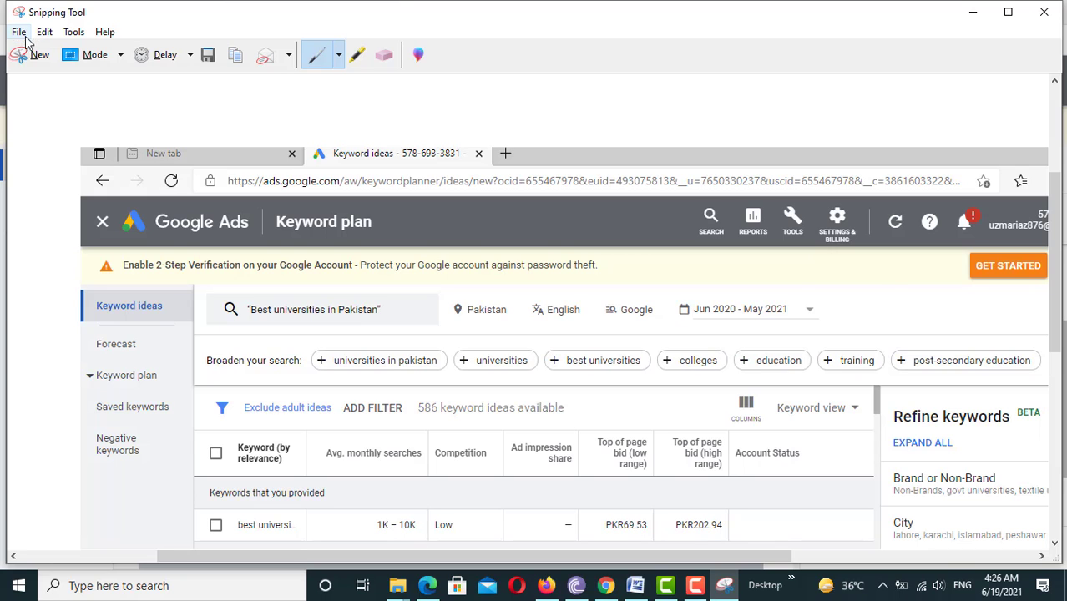
pyautogui.click(33, 54)
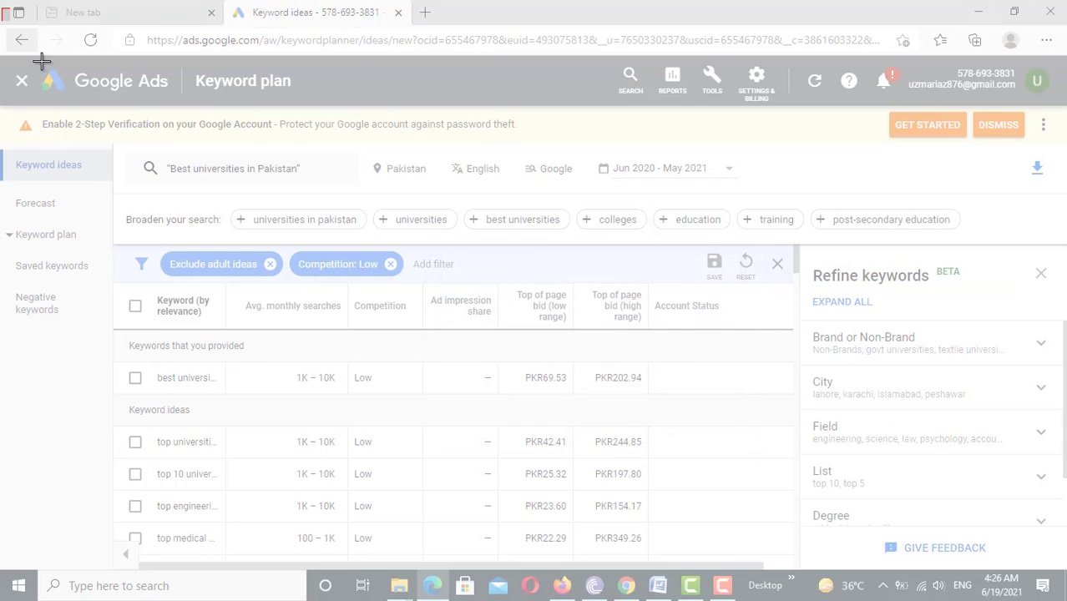
pyautogui.moveTo(2, 7); pyautogui.dragTo(1063, 580)
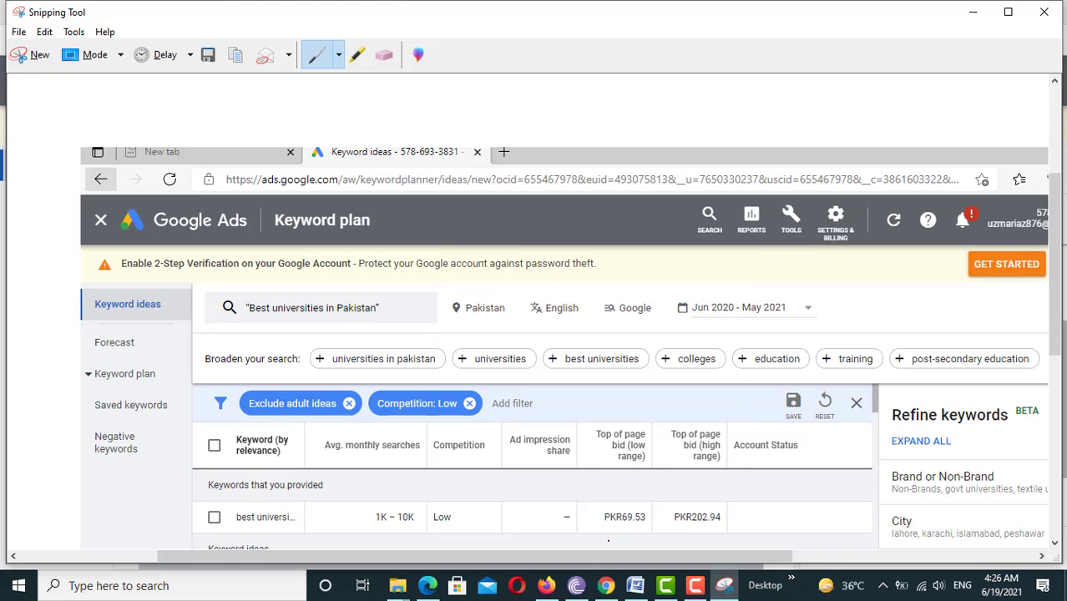
# Step: Switch to Word and paste the filtered results screenshot on a new line below item 3 of Task 2
pyautogui.click(635, 585)
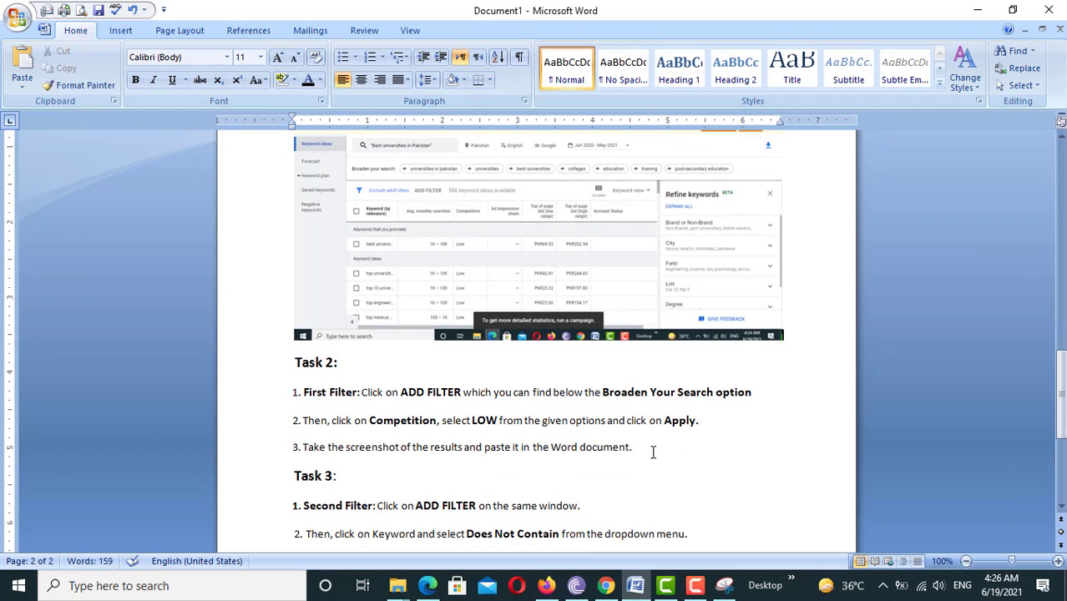
pyautogui.press('Return')
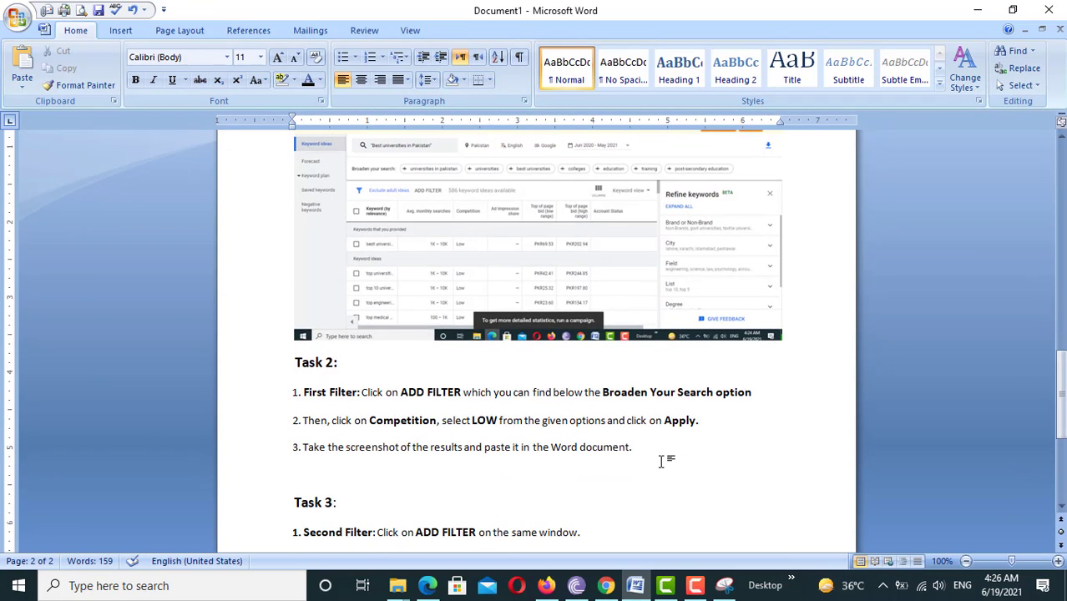
pyautogui.hotkey('ctrl', 'v')
pyautogui.scroll(-2, 507, 460)
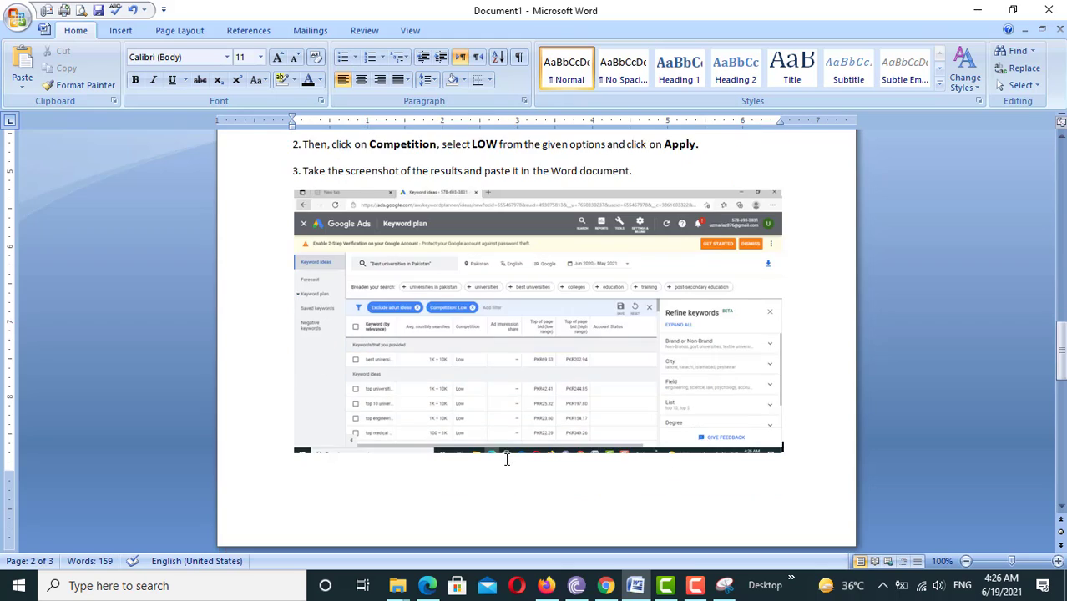
# Step: Following Task 3 in Word, switch to Edge and apply a Keyword filter set to does not contain “Medical” with Text Match
pyautogui.scroll(-8, 506, 460)
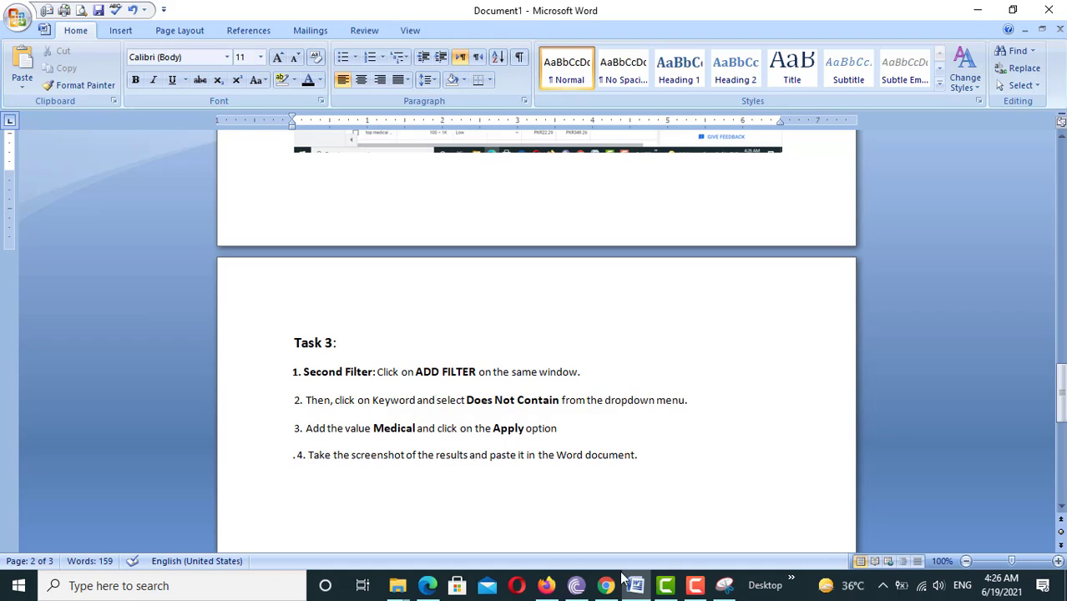
pyautogui.click(427, 586)
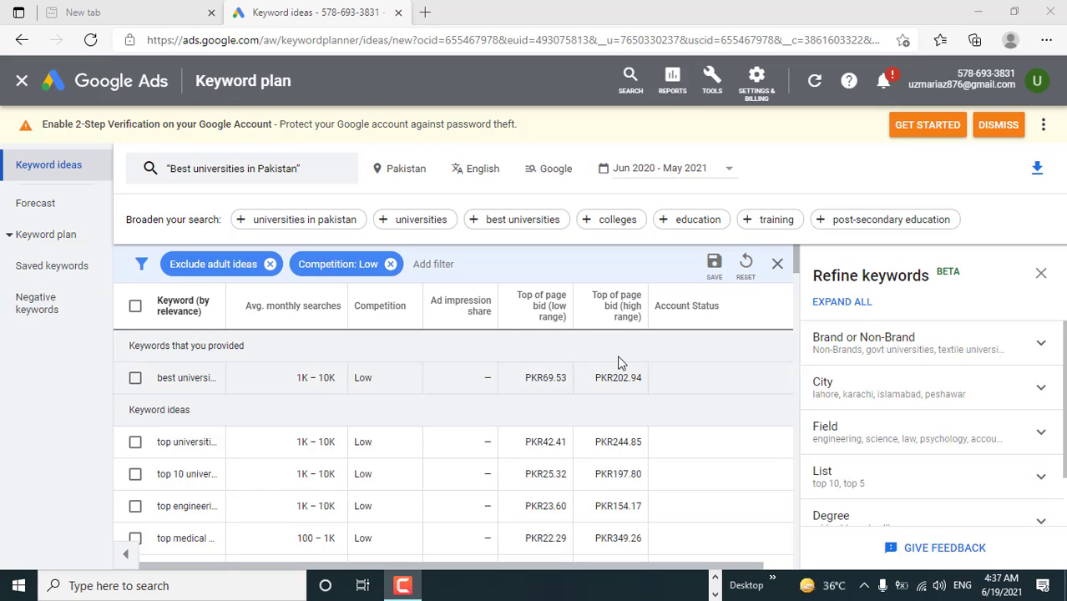
pyautogui.click(434, 265)
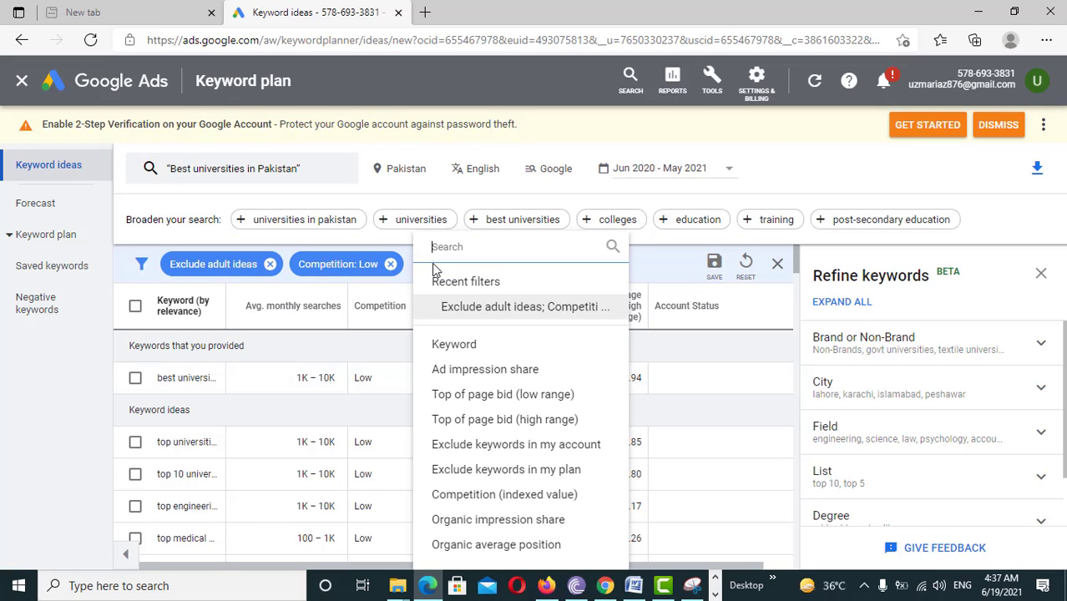
pyautogui.click(460, 346)
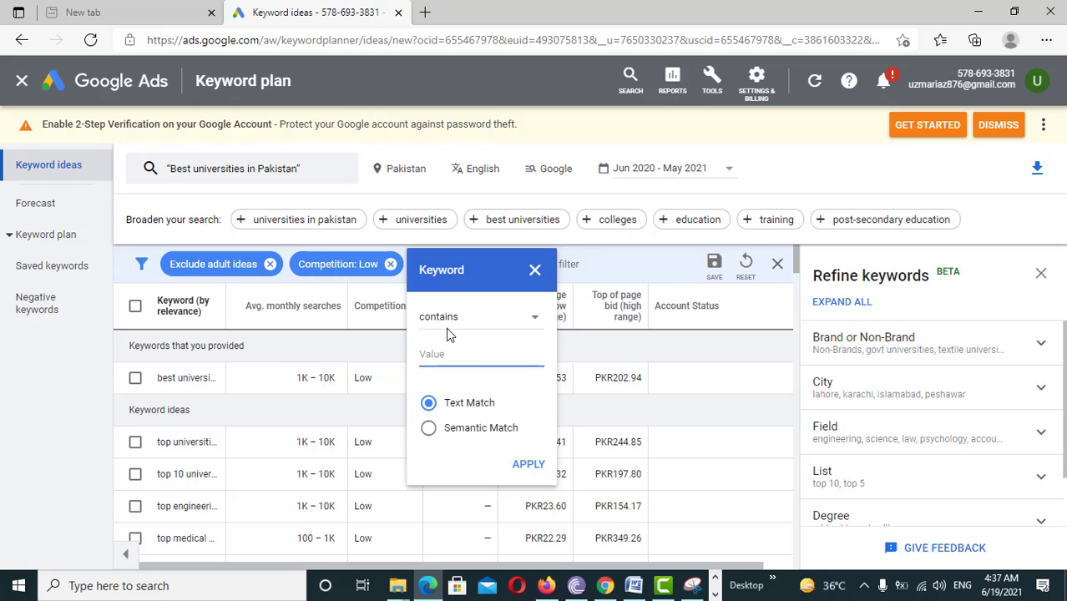
pyautogui.click(633, 585)
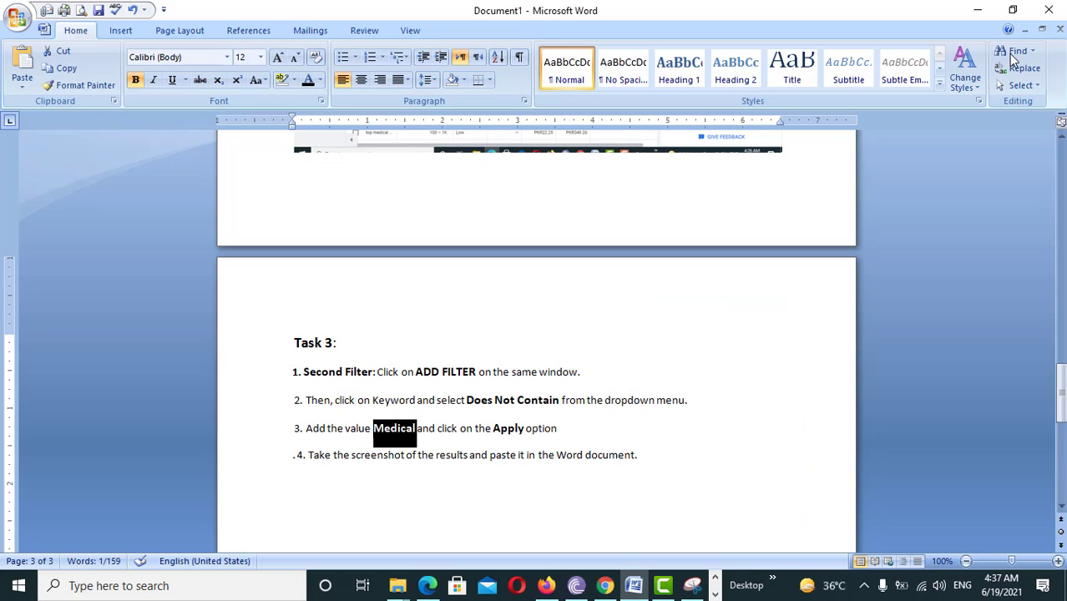
pyautogui.click(980, 10)
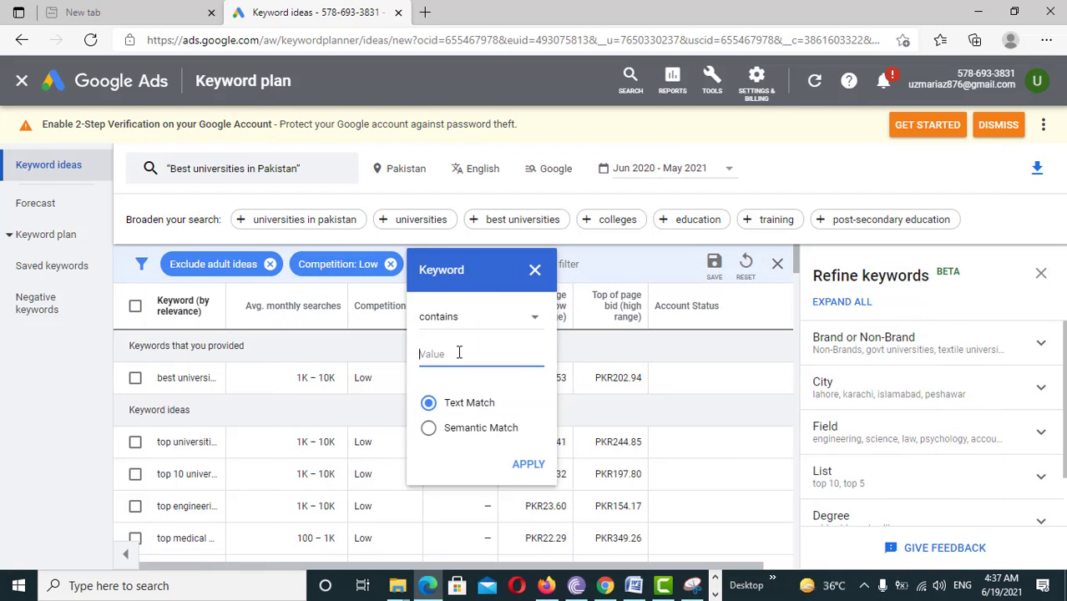
pyautogui.write('Medical')
pyautogui.click(536, 326)
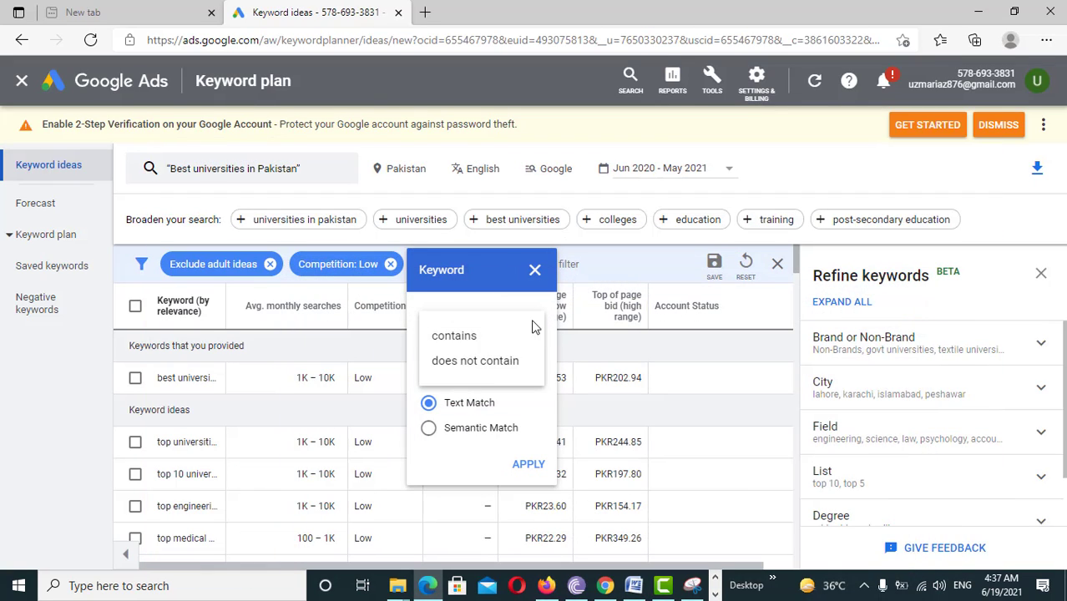
pyautogui.click(482, 362)
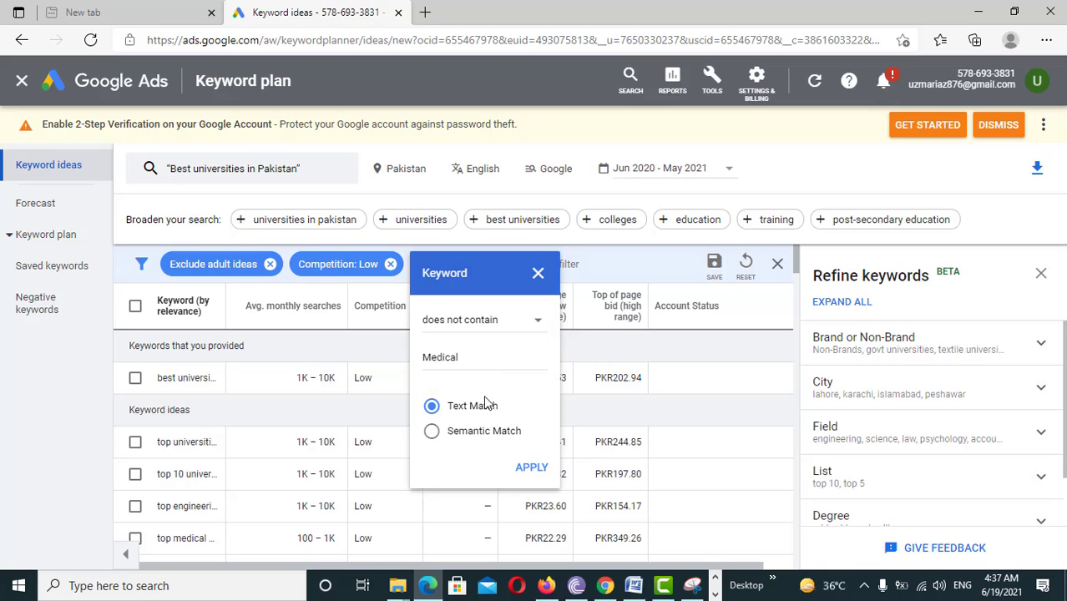
pyautogui.click(522, 467)
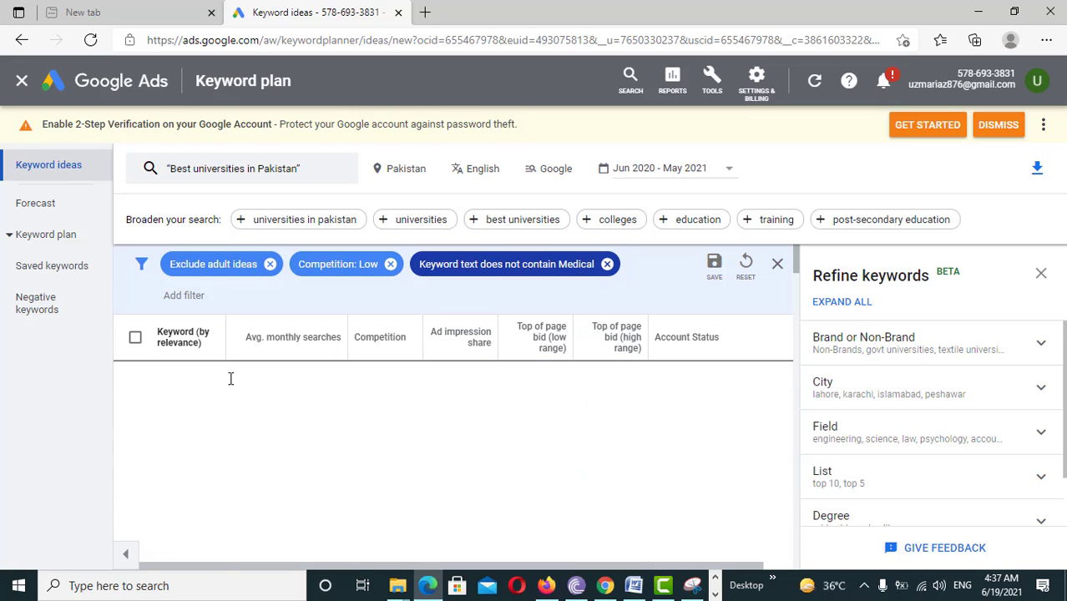
# Step: Capture the keyword ideas page with the “does not contain Medical” filter using Snipping Tool and copy the snip
pyautogui.click(695, 587)
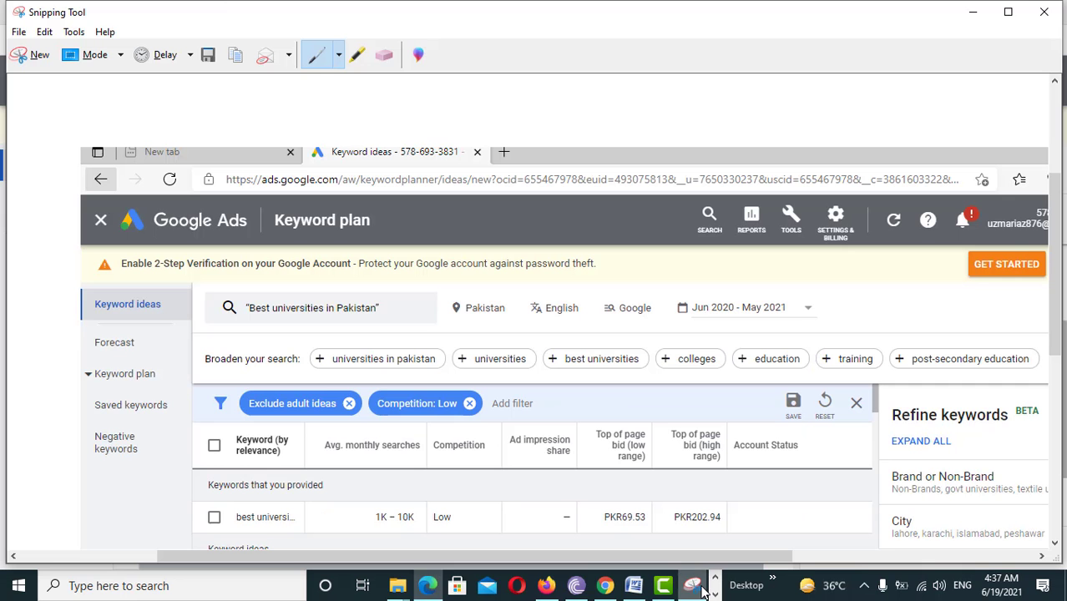
pyautogui.click(23, 53)
pyautogui.moveTo(0, 12); pyautogui.dragTo(1064, 572)
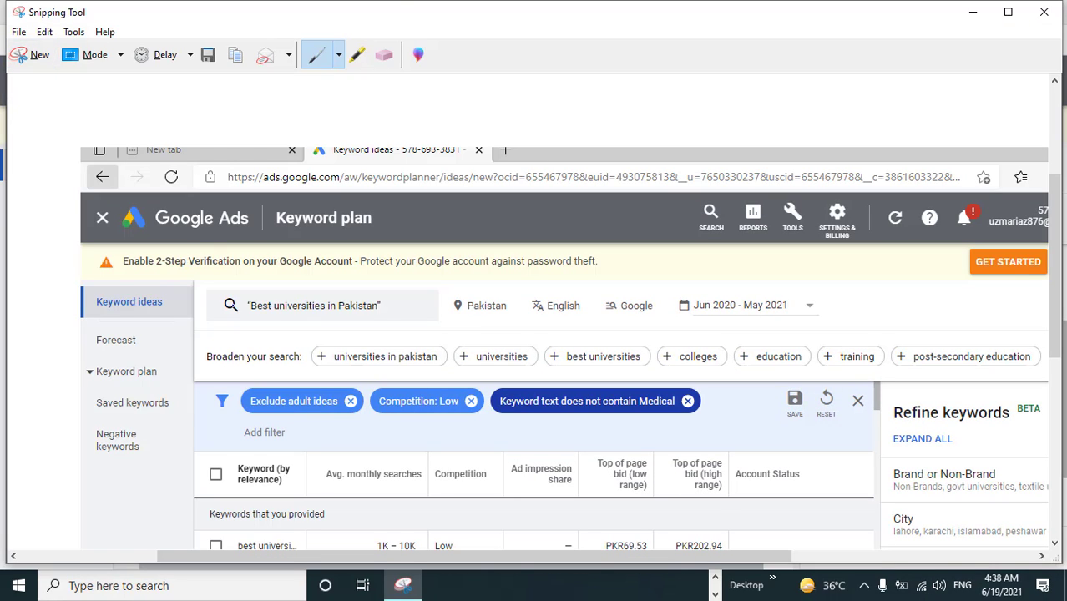
pyautogui.click(44, 31)
pyautogui.click(62, 47)
pyautogui.click(966, 10)
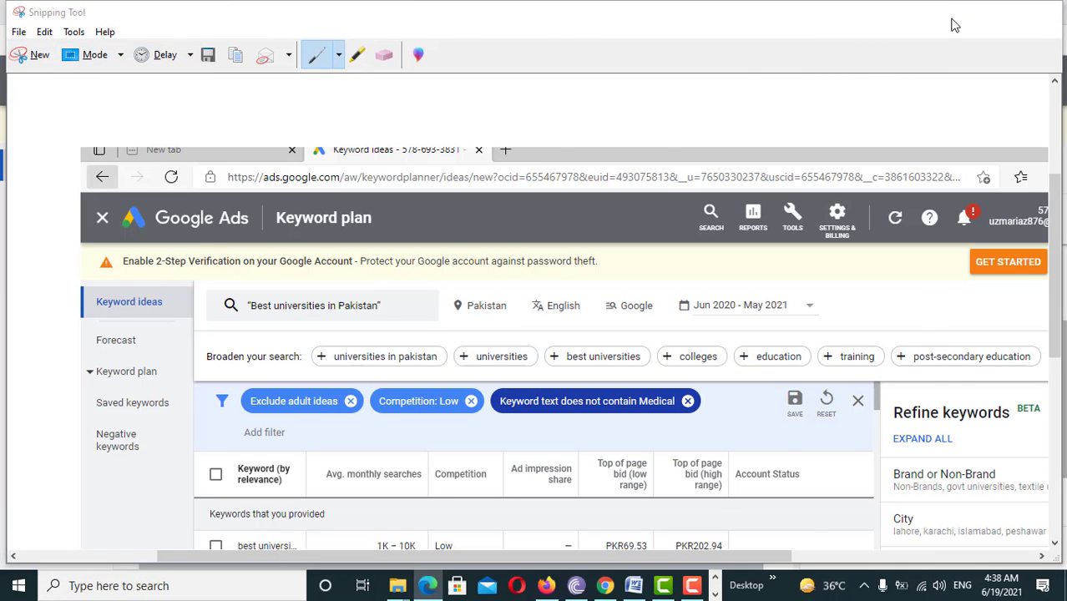
# Step: Switch to Word and paste the filtered results screenshot on a new line below item 4 of Task 3
pyautogui.click(633, 586)
pyautogui.click(654, 454)
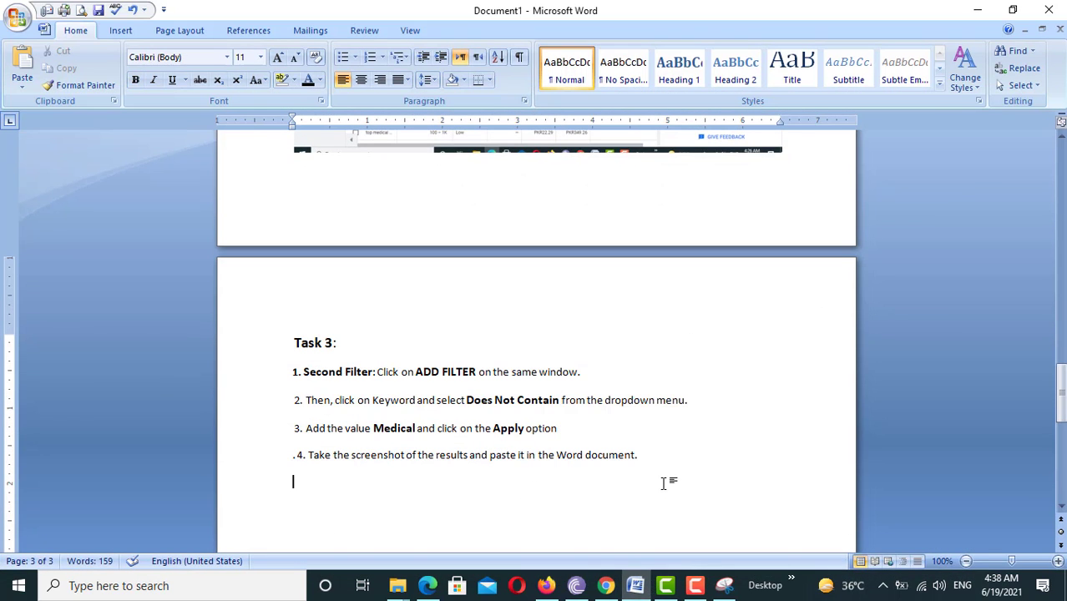
pyautogui.hotkey('ctrl', 'v')
pyautogui.scroll(-4, 586, 419)
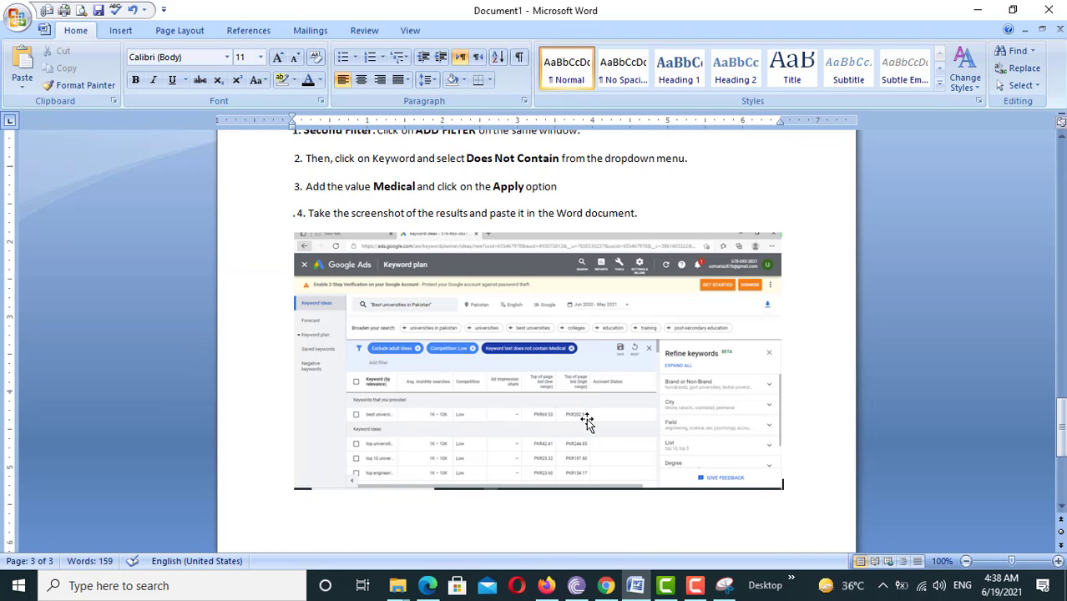
# Step: Review the completed document from Task 3 back up to the Task 1 instructions and pasted screenshots
pyautogui.scroll(10, 585, 407)
pyautogui.scroll(12, 585, 409)
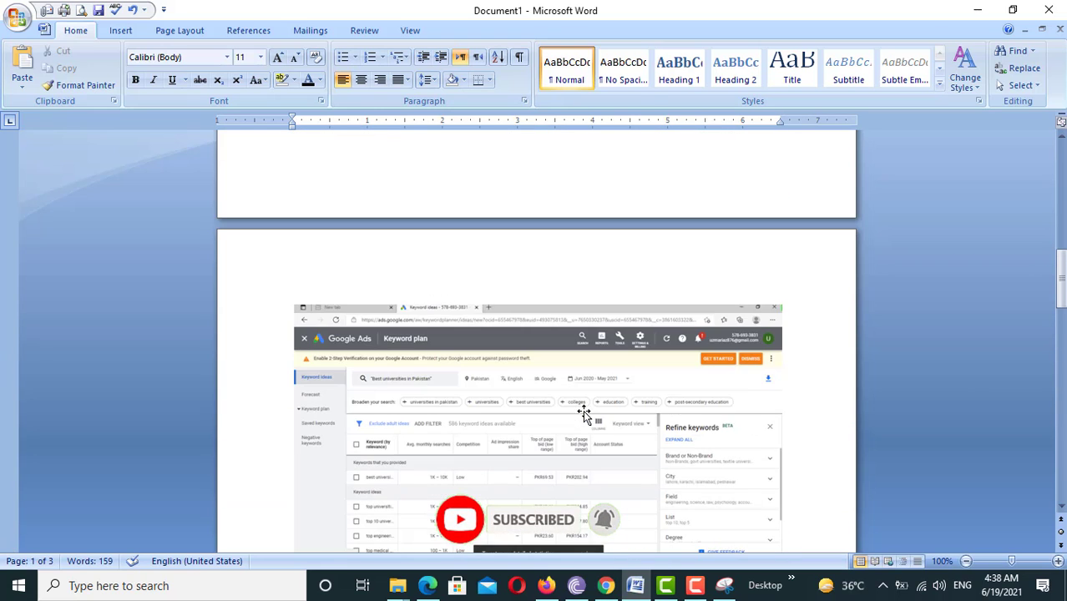
pyautogui.scroll(4, 584, 413)
pyautogui.scroll(12, 582, 411)
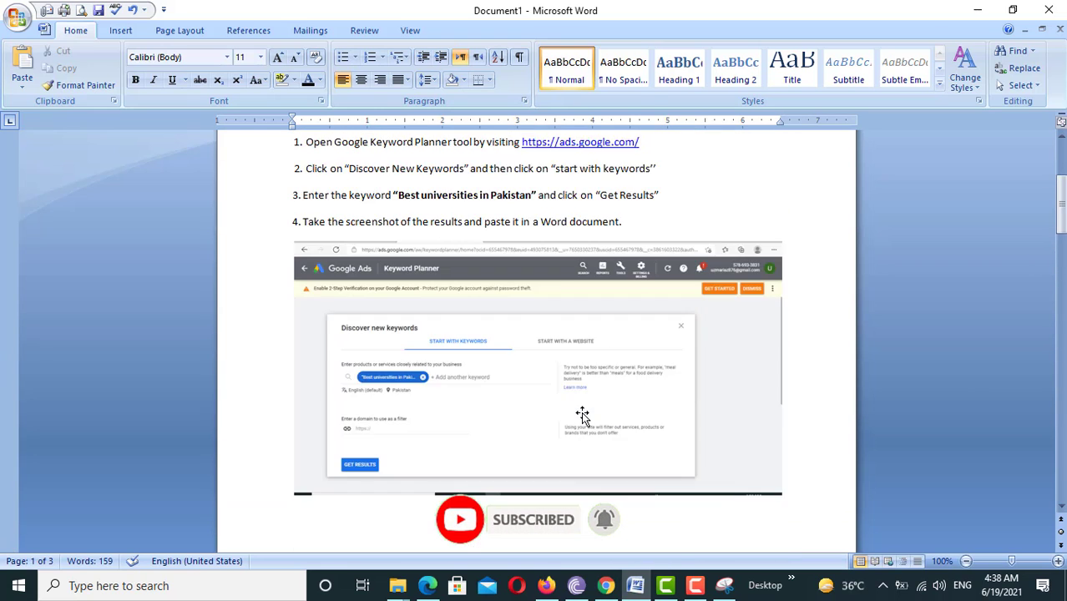